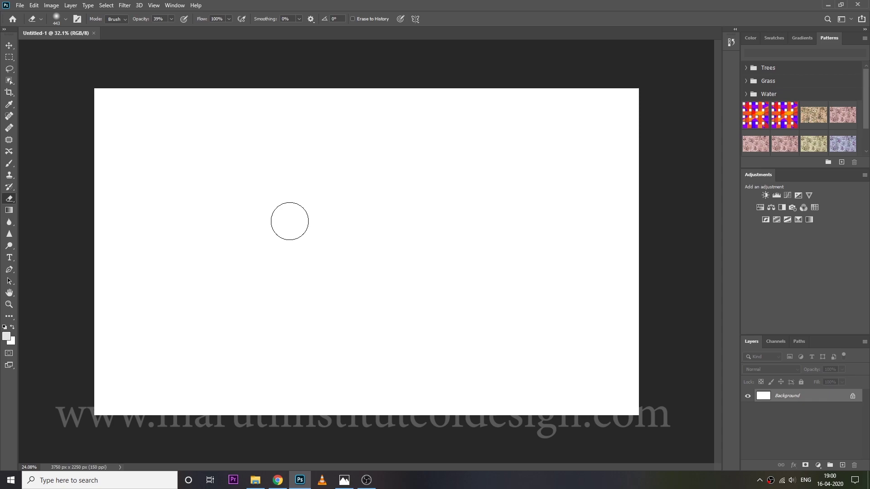
# - Add a new layer and fill it with the pink foreground colour #ffa8a8
pyautogui.hotkey('ctrl', 'shift', 'n')
pyautogui.press('Return')
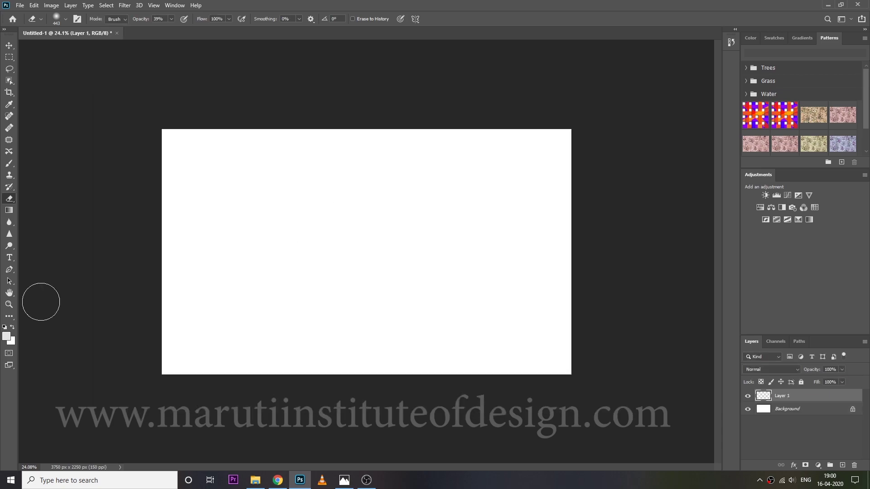
pyautogui.click(6, 337)
pyautogui.click(360, 124)
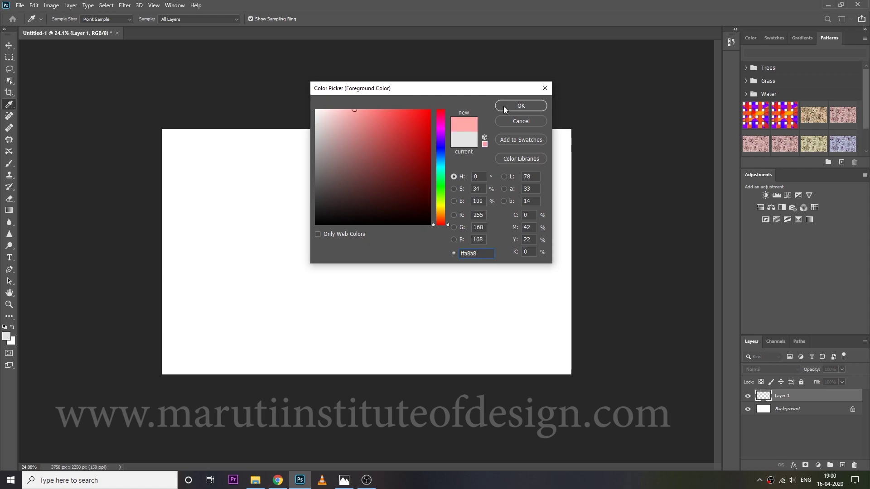
pyautogui.click(504, 106)
pyautogui.press('e')
pyautogui.hotkey('alt', 'BackSpace')
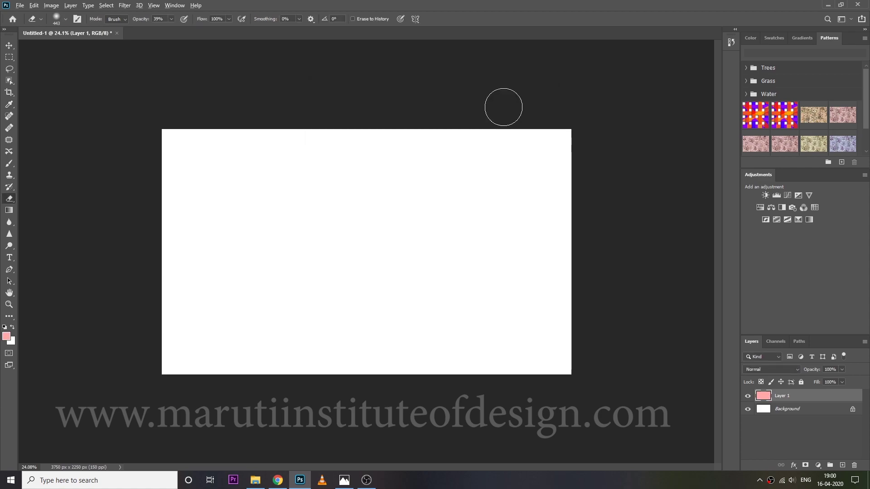
# - Add another empty layer above the pink fill
pyautogui.hotkey('ctrl', 'shift', 'n')
pyautogui.press('Return')
pyautogui.scroll(-1, 445, 248)
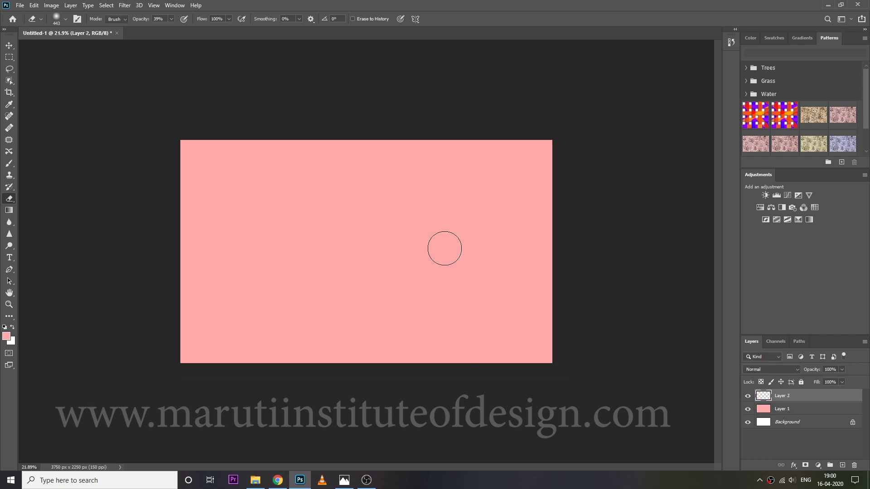
pyautogui.scroll(-1, 444, 248)
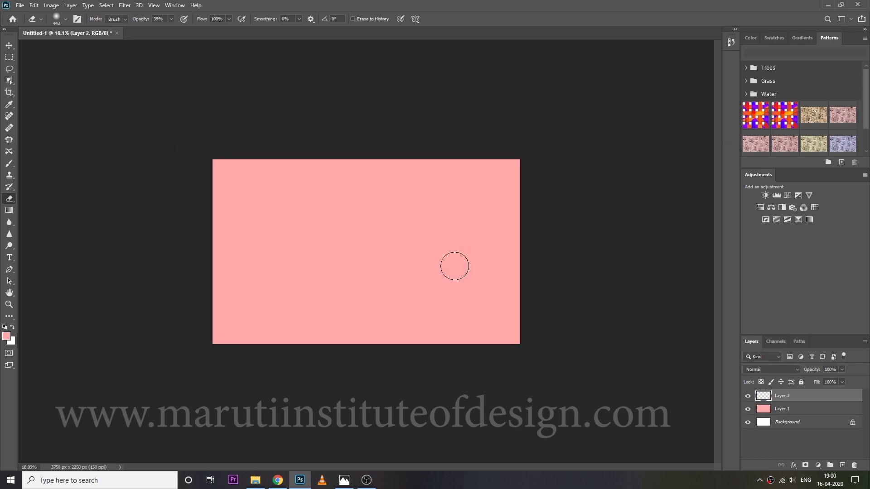
pyautogui.scroll(2, 455, 266)
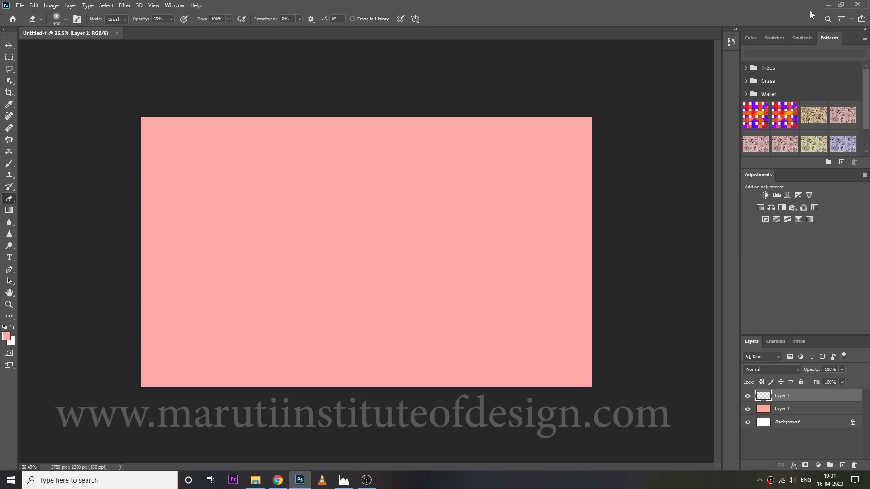
# - Switch to Chrome and save the open flower bunch PNG from the Yandex image results to disk
pyautogui.click(828, 5)
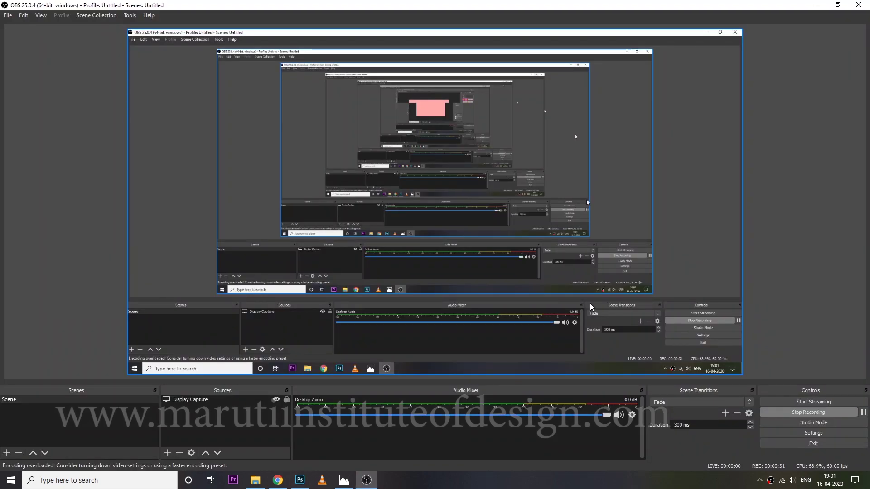
pyautogui.press('super+d')
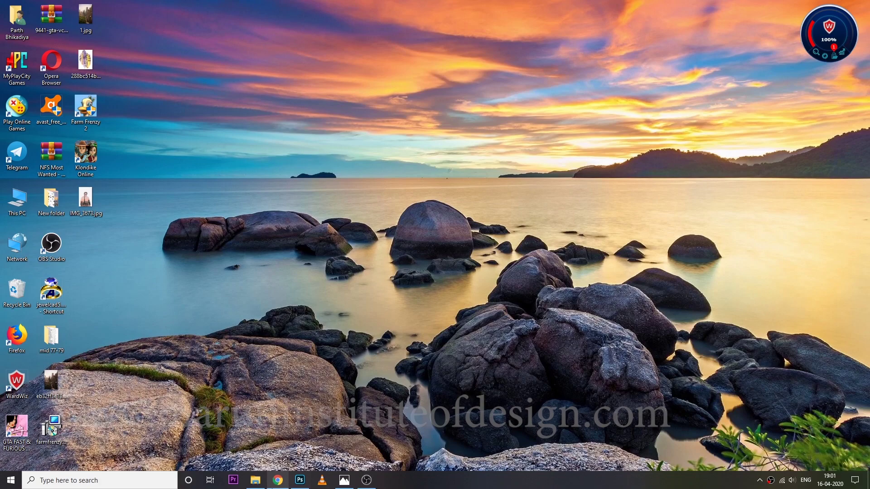
pyautogui.click(278, 480)
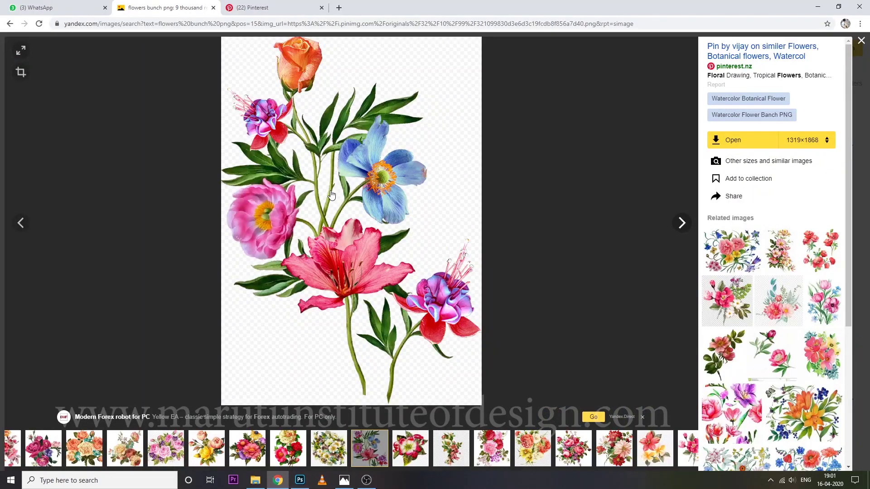
pyautogui.rightClick(345, 184)
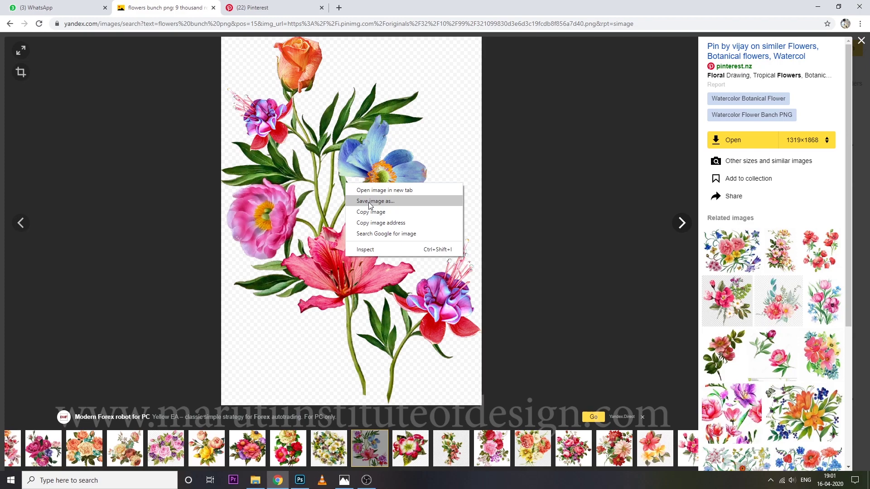
pyautogui.click(369, 201)
# - Place the downloaded flower bunch image in the Photoshop document and scale it to about half size at the canvas centre
pyautogui.moveTo(50, 461); pyautogui.dragTo(805, 403)
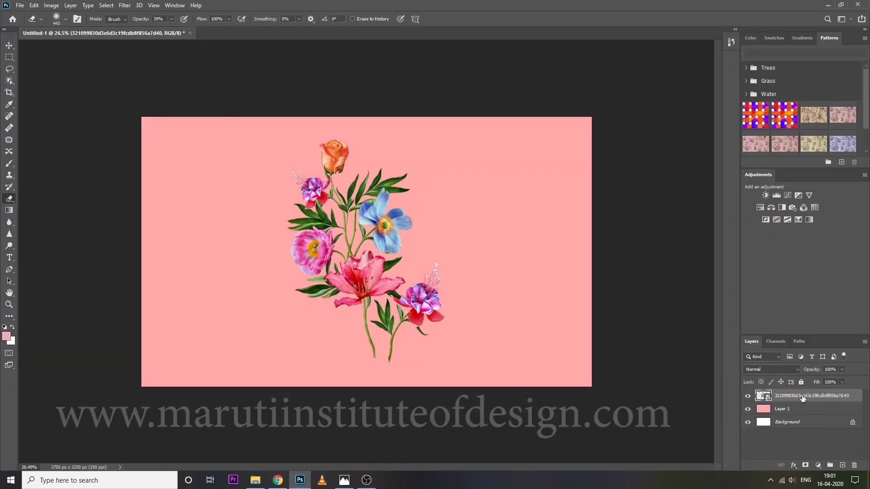
pyautogui.hotkey('ctrl', 't')
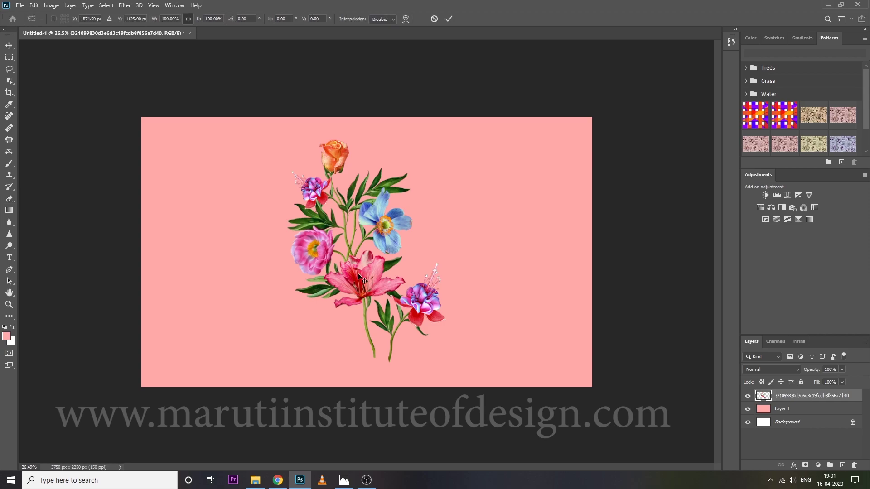
pyautogui.moveTo(446, 140); pyautogui.dragTo(376, 255)
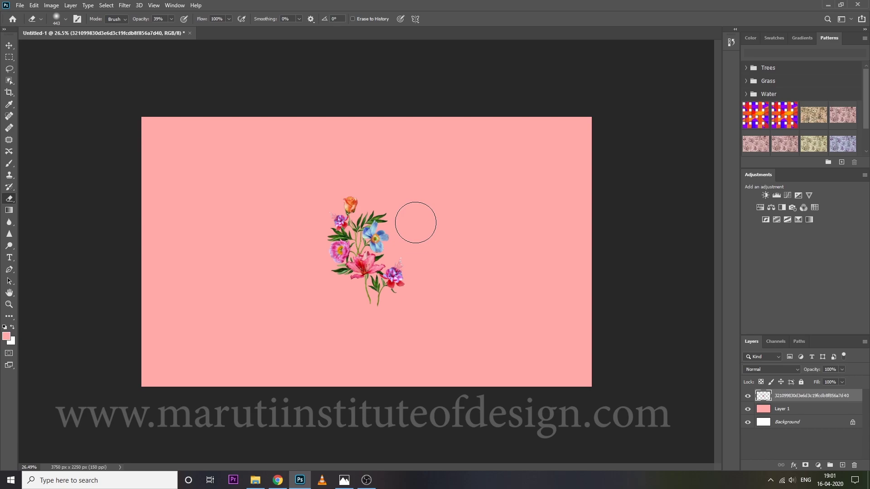
# - Rotate the flower bunch to -35.43° and place it half across the canvas's left edge at X 0 px, Y 560.67 px
pyautogui.hotkey('ctrl', 't')
pyautogui.moveTo(426, 124); pyautogui.dragTo(407, 169)
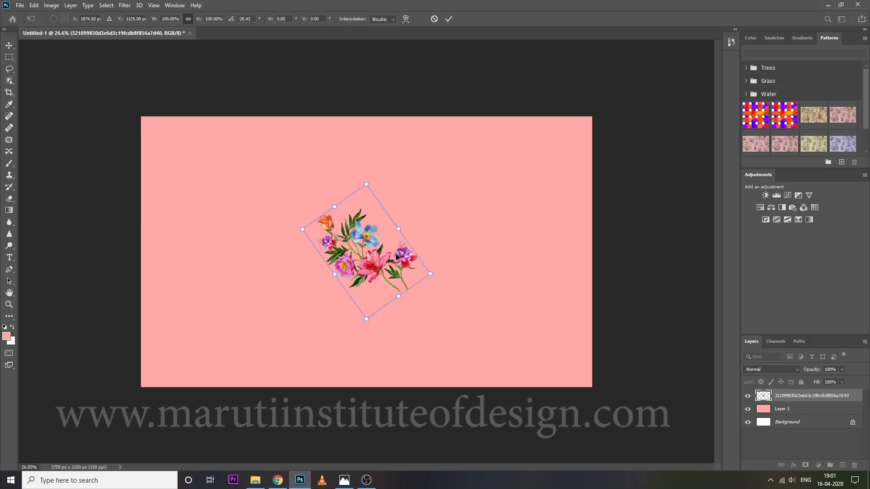
pyautogui.moveTo(396, 257); pyautogui.dragTo(164, 193)
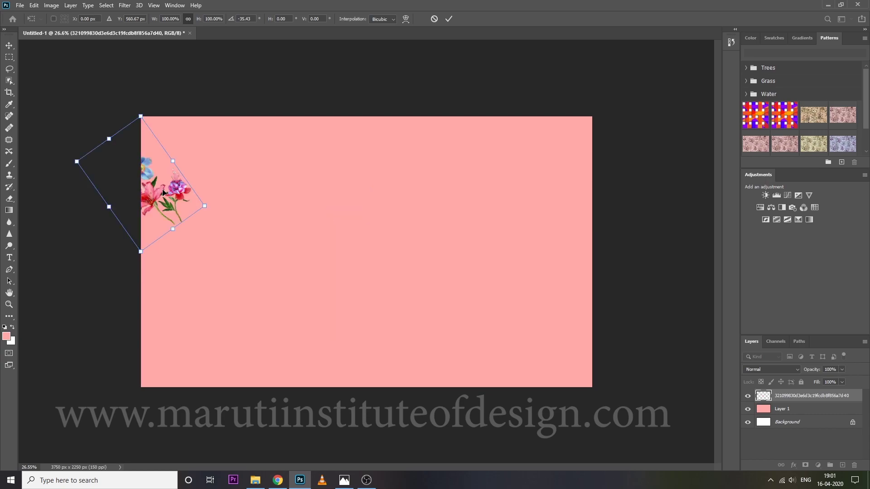
pyautogui.press('Return')
# - Duplicate the bunch upright into the left half of the canvas and place a second copy near the centre
pyautogui.hotkey('ctrl', 'alt', 't')
pyautogui.moveTo(163, 193); pyautogui.dragTo(310, 246)
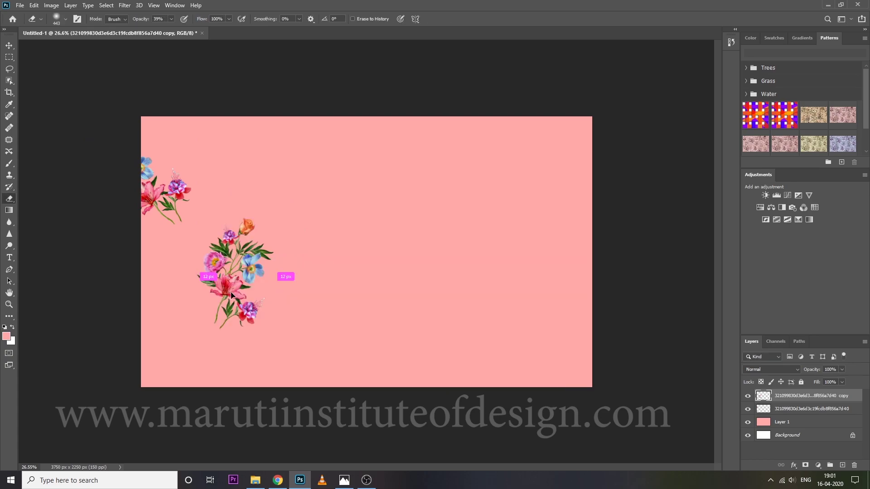
pyautogui.moveTo(231, 295); pyautogui.dragTo(410, 270)
# - Select the off-canvas part of the left-edge bunch and move it horizontally to the right edge so the pattern wraps
pyautogui.click(763, 423)
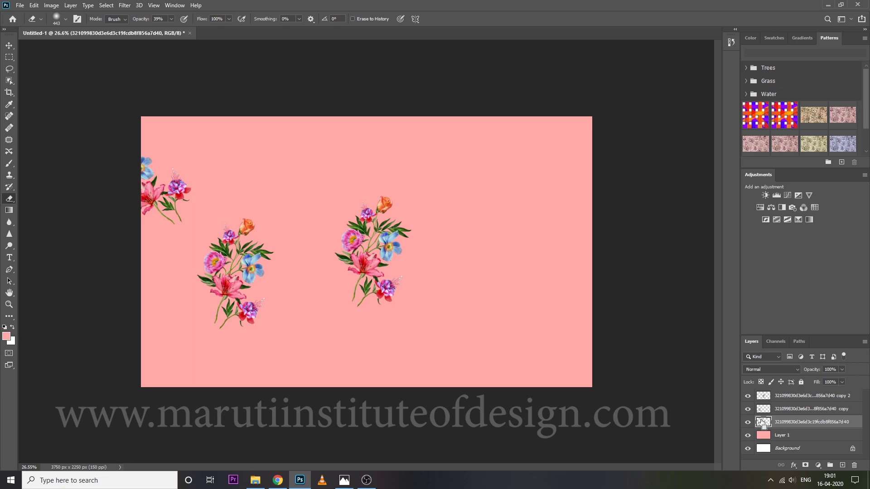
pyautogui.keyDown('ctrl'); pyautogui.click(763, 423); pyautogui.keyUp('ctrl')
pyautogui.press('m')
pyautogui.hotkey('ctrl', 'y')
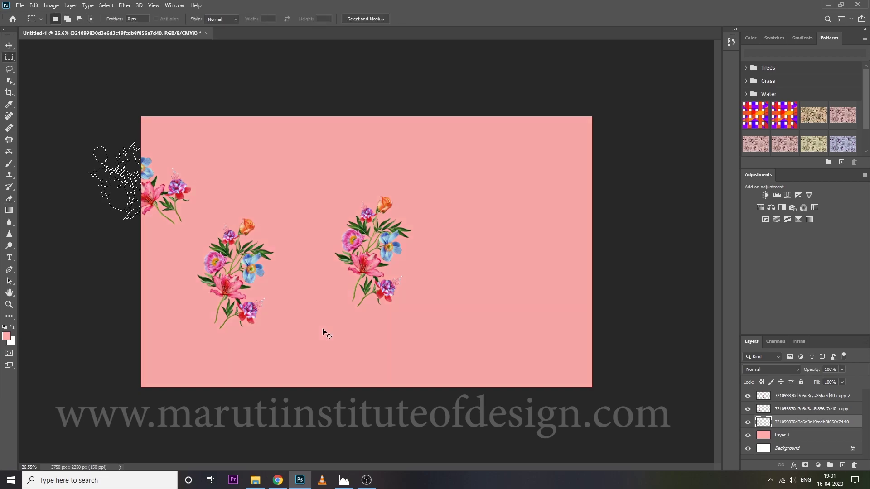
pyautogui.hotkey('ctrl', 'alt', 't')
pyautogui.moveTo(125, 194); pyautogui.dragTo(586, 193)
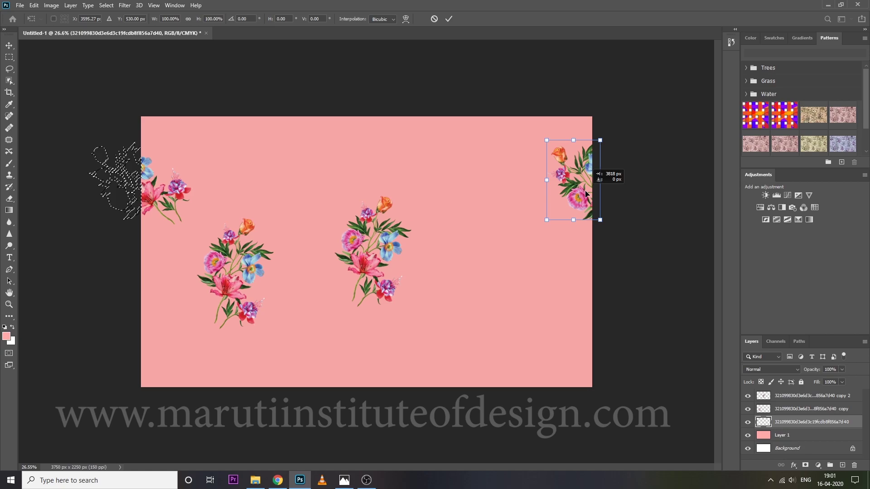
pyautogui.press('Return')
pyautogui.hotkey('ctrl', 'd')
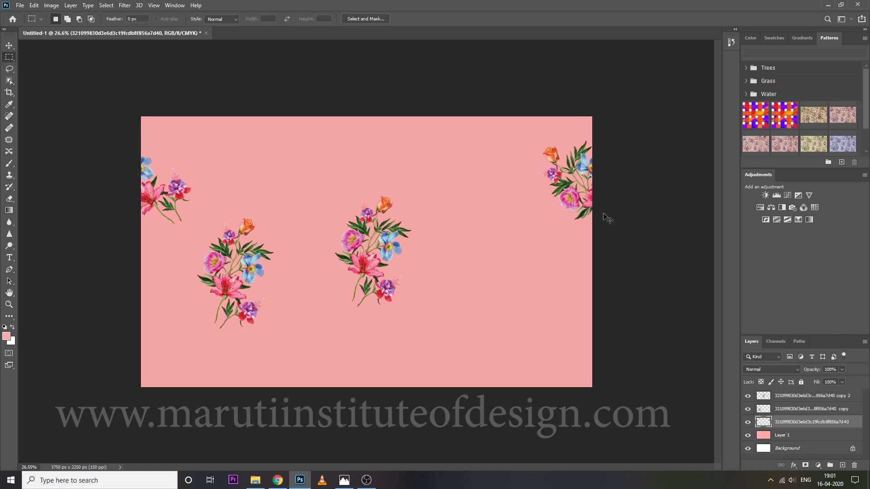
pyautogui.hotkey('ctrl', 'y')
# - Lower the left copy slightly, and move the centre copy across the top edge rotated to -130.16°
pyautogui.moveTo(257, 256); pyautogui.dragTo(243, 291)
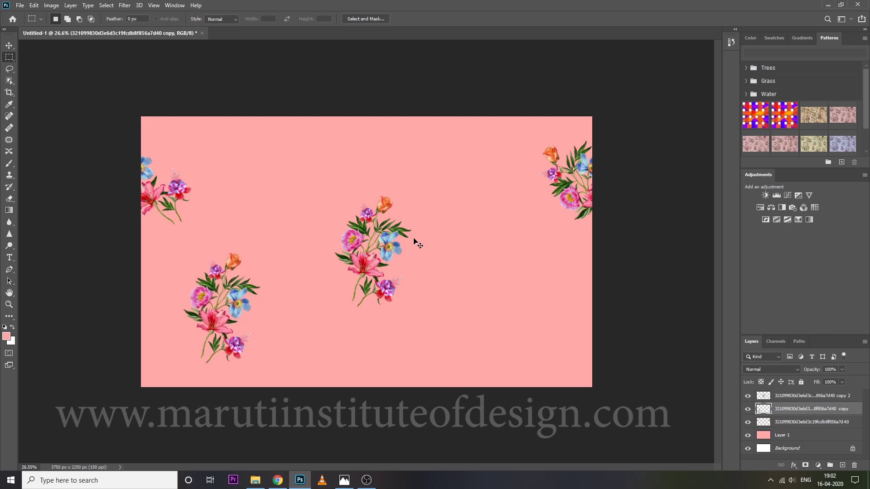
pyautogui.moveTo(374, 266); pyautogui.dragTo(303, 159)
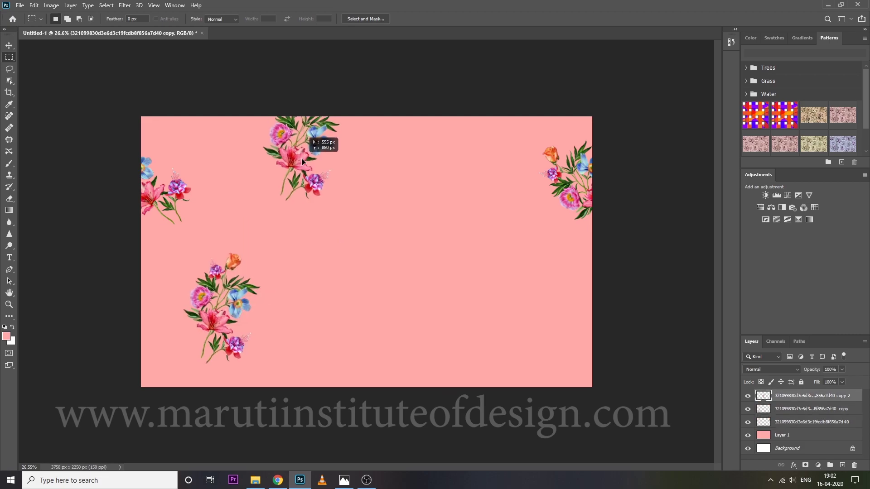
pyautogui.moveTo(303, 159); pyautogui.dragTo(312, 146)
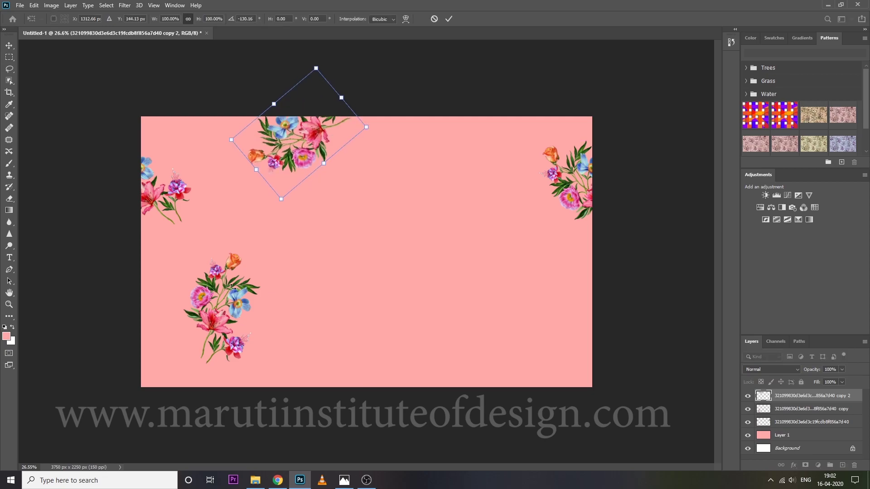
pyautogui.press('Return')
# - Select the part of the top bunch beyond the canvas and move it straight down to the bottom edge
pyautogui.press('m')
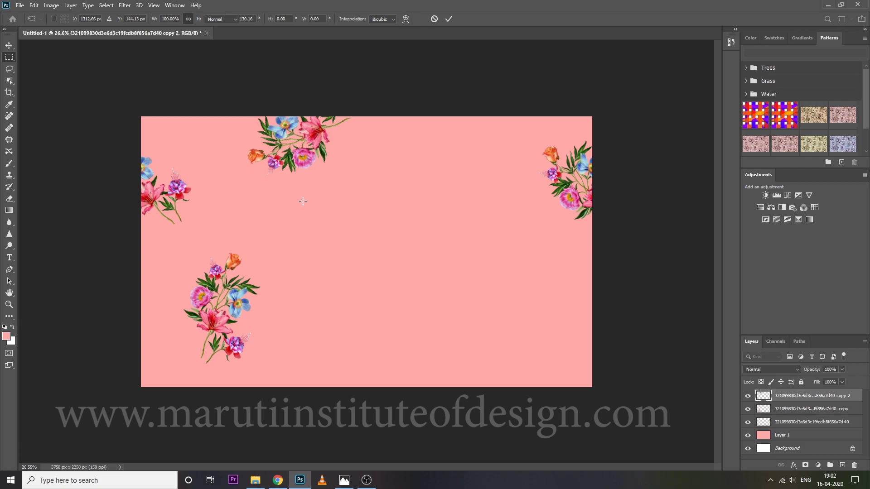
pyautogui.keyDown('ctrl'); pyautogui.click(765, 397); pyautogui.keyUp('ctrl')
pyautogui.moveTo(444, 106); pyautogui.dragTo(329, 376)
pyautogui.hotkey('ctrl', 't')
pyautogui.press('Return')
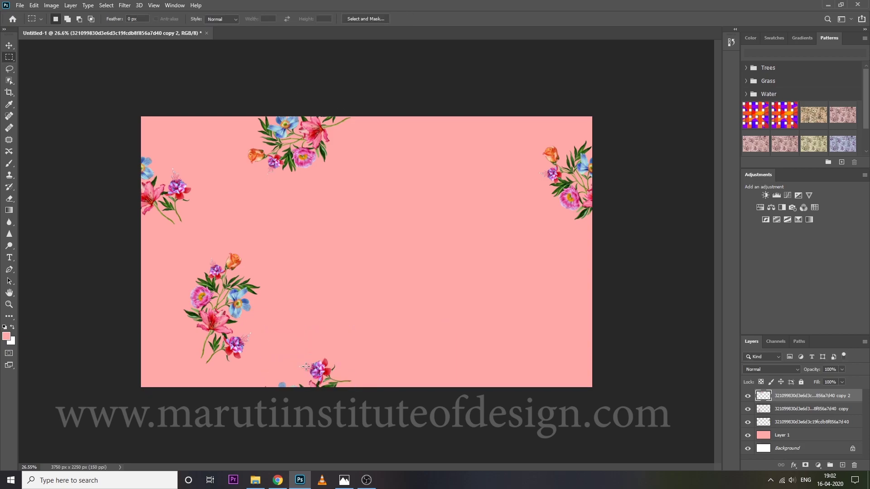
# - Move the left inner bunch slightly up and right, and rotate it a little clockwise
pyautogui.moveTo(220, 319); pyautogui.dragTo(235, 293)
pyautogui.hotkey('ctrl', 't')
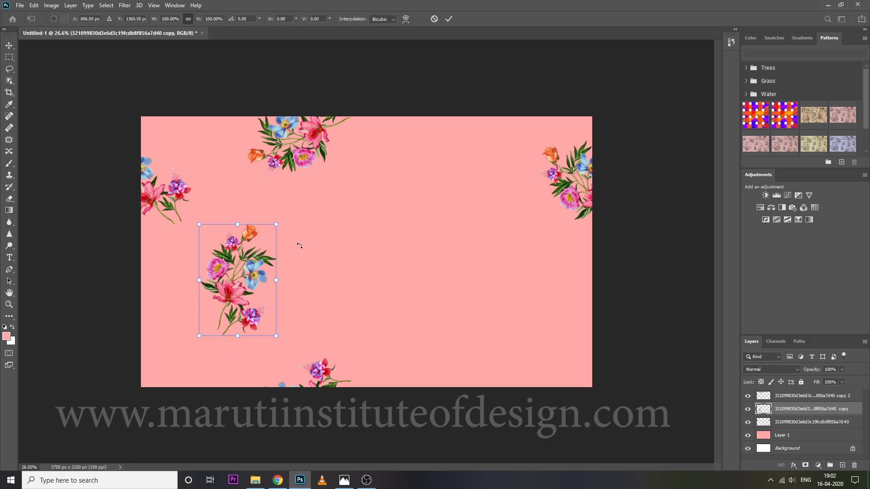
pyautogui.moveTo(299, 245); pyautogui.dragTo(294, 268)
pyautogui.press('Return')
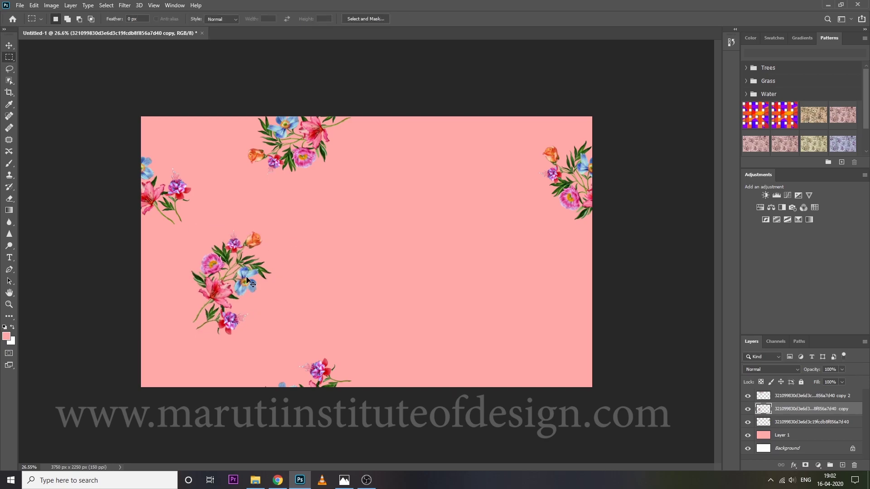
# - Duplicate the left inner bunch to the middle of the canvas and rotate it so its stems point to the lower right
pyautogui.moveTo(248, 282); pyautogui.dragTo(348, 254)
pyautogui.hotkey('ctrl', 't')
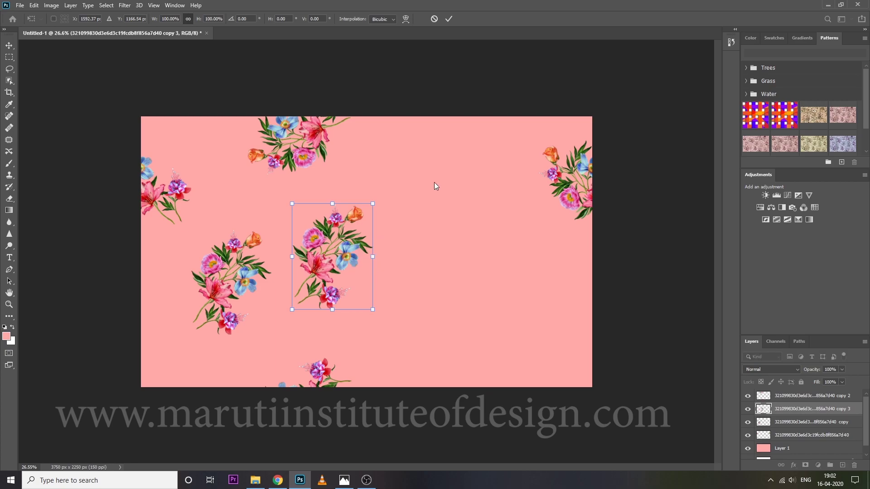
pyautogui.press('Return')
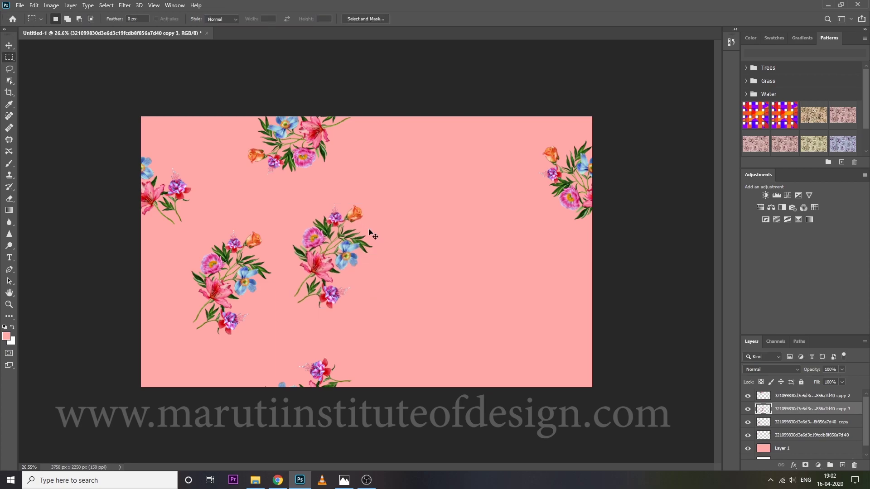
pyautogui.hotkey('ctrl', 't')
pyautogui.moveTo(348, 257); pyautogui.dragTo(368, 227)
pyautogui.press('Return')
pyautogui.moveTo(349, 256); pyautogui.dragTo(356, 262)
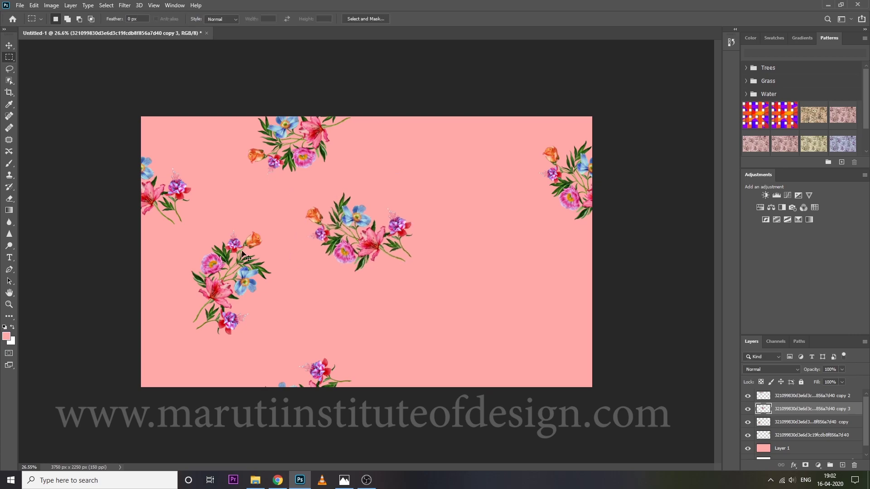
# - Lower the left inner bunch slightly, and place a copy of it in the lower-right area rotated to 115.43°
pyautogui.moveTo(214, 272); pyautogui.dragTo(213, 284)
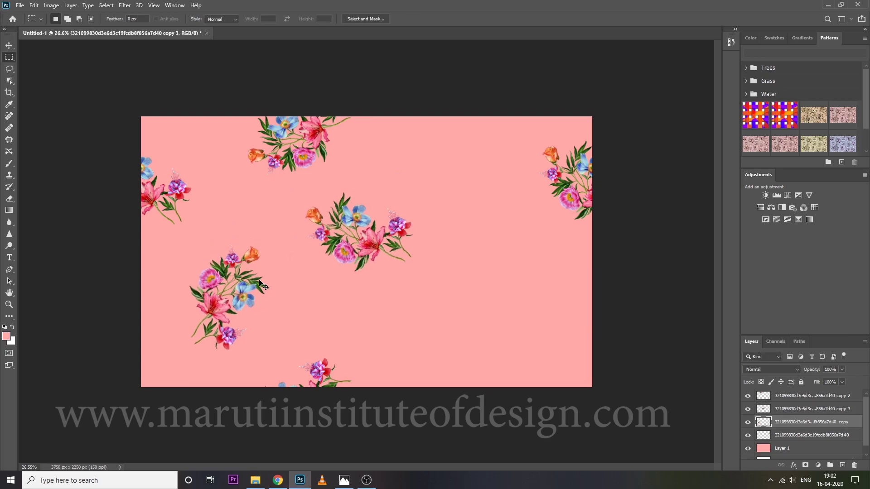
pyautogui.moveTo(259, 308); pyautogui.dragTo(481, 322)
pyautogui.hotkey('ctrl', 't')
pyautogui.moveTo(499, 268); pyautogui.dragTo(479, 343)
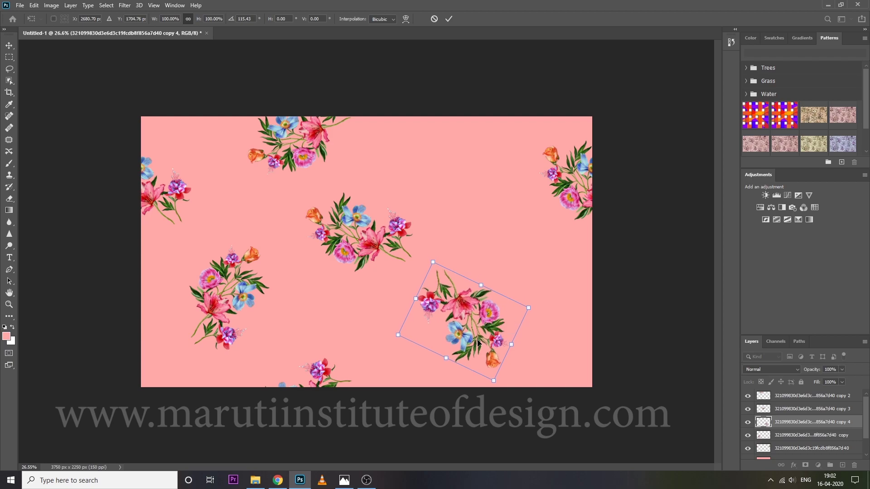
pyautogui.press('Return')
# - Duplicate the lower-right bunch upward, rotate it, and place it across the canvas's top edge toward the right
pyautogui.moveTo(465, 310); pyautogui.dragTo(463, 170)
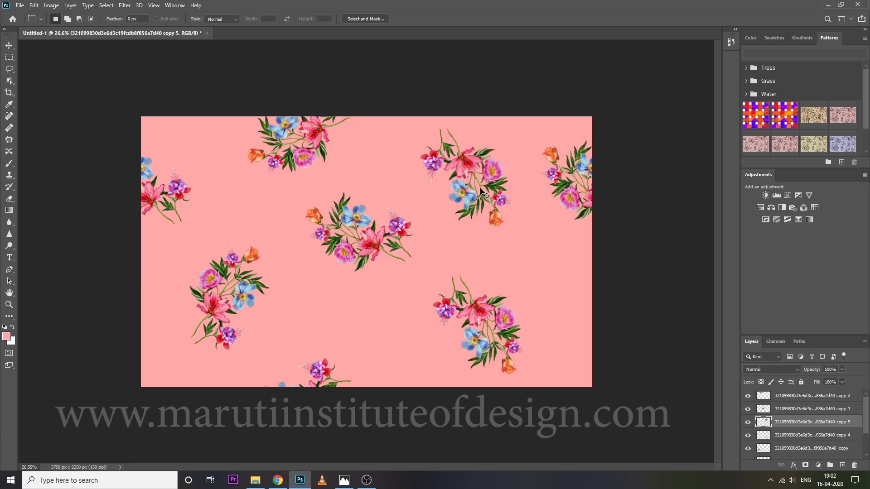
pyautogui.hotkey('ctrl', 't')
pyautogui.moveTo(520, 261); pyautogui.dragTo(492, 130)
pyautogui.press('Return')
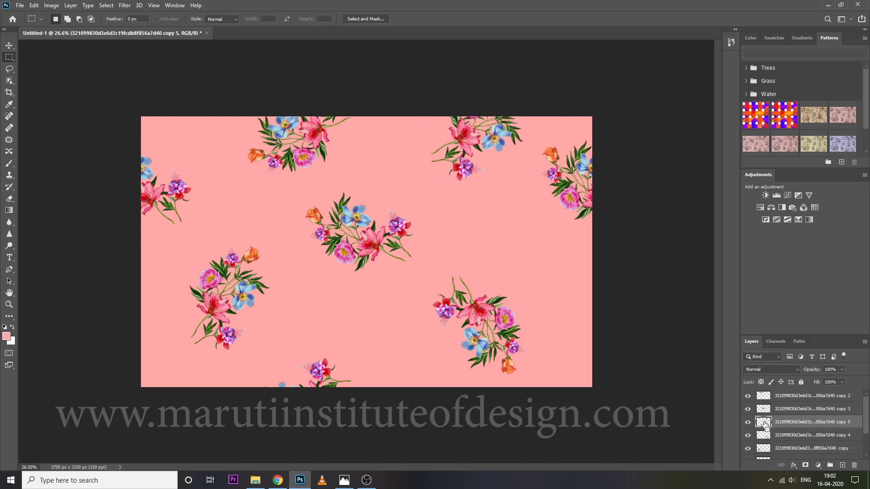
# - Wrap part of the bunch crossing the canvas's top edge near the right around to the bottom edge directly below
pyautogui.keyDown('ctrl'); pyautogui.click(763, 422); pyautogui.keyUp('ctrl')
pyautogui.moveTo(398, 116); pyautogui.dragTo(619, 267)
pyautogui.hotkey('ctrl', 't')
pyautogui.moveTo(511, 115); pyautogui.dragTo(508, 385)
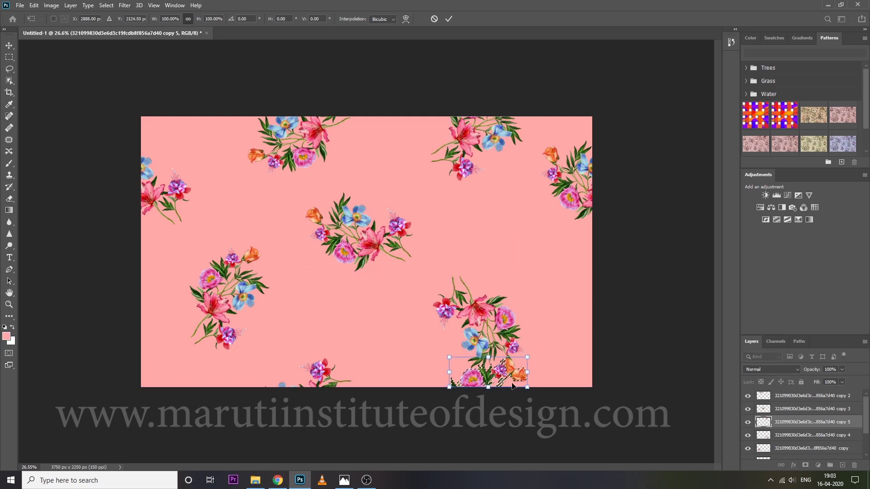
pyautogui.press('Return')
pyautogui.hotkey('ctrl', 'd')
# - Move the lower-right bunch up and to the right, and lower the middle bunch slightly
pyautogui.moveTo(479, 316); pyautogui.dragTo(522, 280)
pyautogui.keyDown('ctrl'); pyautogui.click(375, 250); pyautogui.keyUp('ctrl')
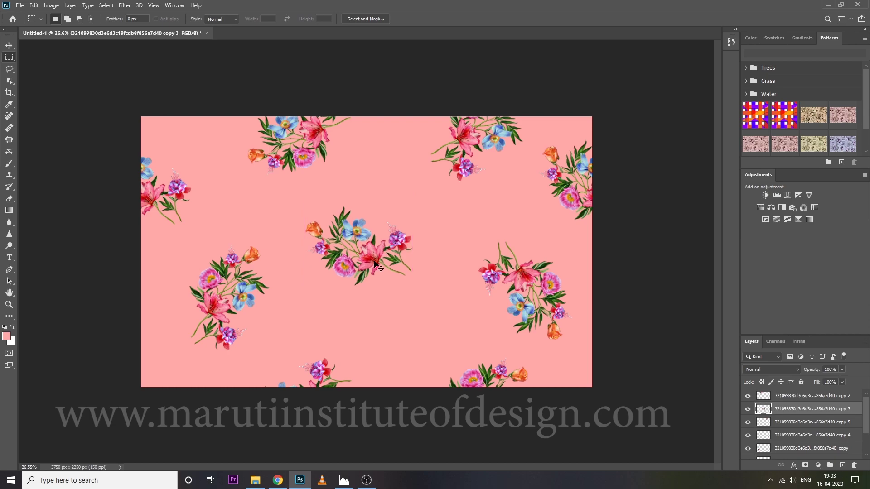
# - Rotate the middle bunch clockwise so its stems point more steeply down, and nudge the left inner bunch slightly left
pyautogui.hotkey('ctrl', 't')
pyautogui.moveTo(438, 225); pyautogui.dragTo(433, 254)
pyautogui.moveTo(363, 238); pyautogui.dragTo(370, 243)
pyautogui.press('Return')
pyautogui.press('m')
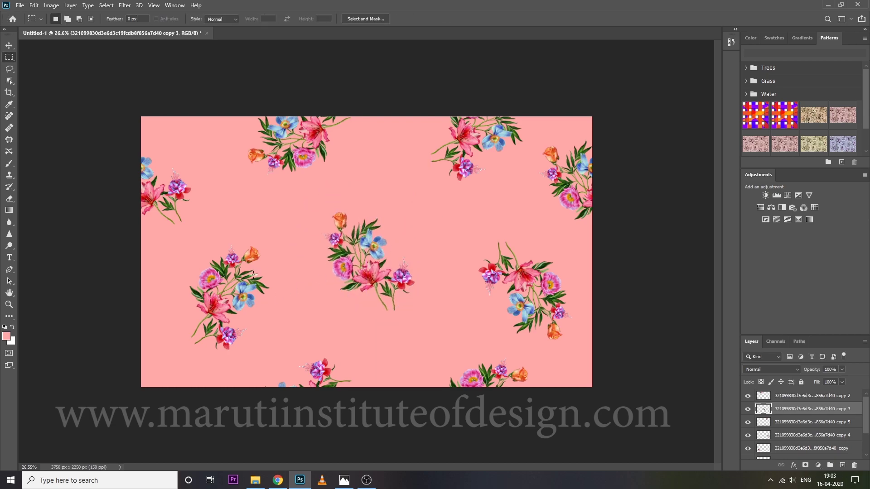
pyautogui.moveTo(241, 305); pyautogui.dragTo(236, 306)
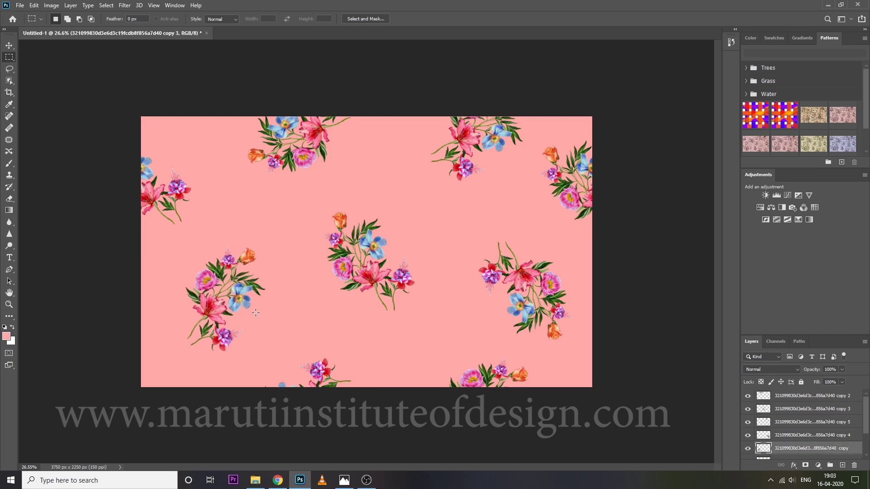
# - Group all the flower bunch layers and duplicate the group
pyautogui.scroll(-2, 776, 427)
pyautogui.click(776, 427)
pyautogui.scroll(2, 776, 424)
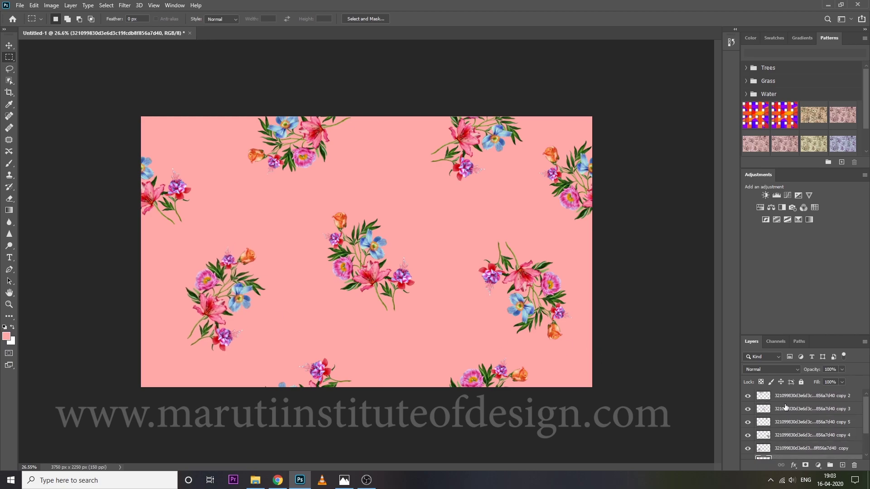
pyautogui.keyDown('shift'); pyautogui.click(785, 397); pyautogui.keyUp('shift')
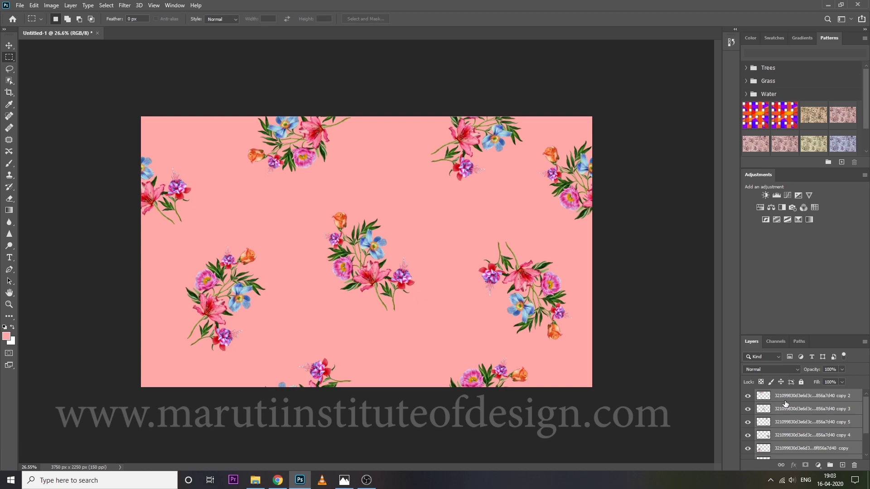
pyautogui.hotkey('ctrl', 'g')
pyautogui.hotkey('ctrl', 'j')
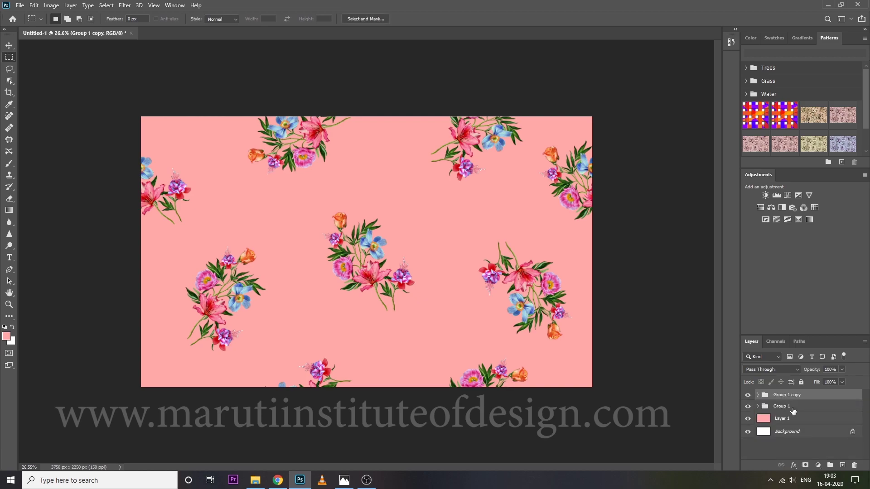
# - Merge the original flower group into one layer and offset it -213 px horizontally and +761 px vertically with Wrap Around
pyautogui.click(793, 409)
pyautogui.hotkey('ctrl', 'e')
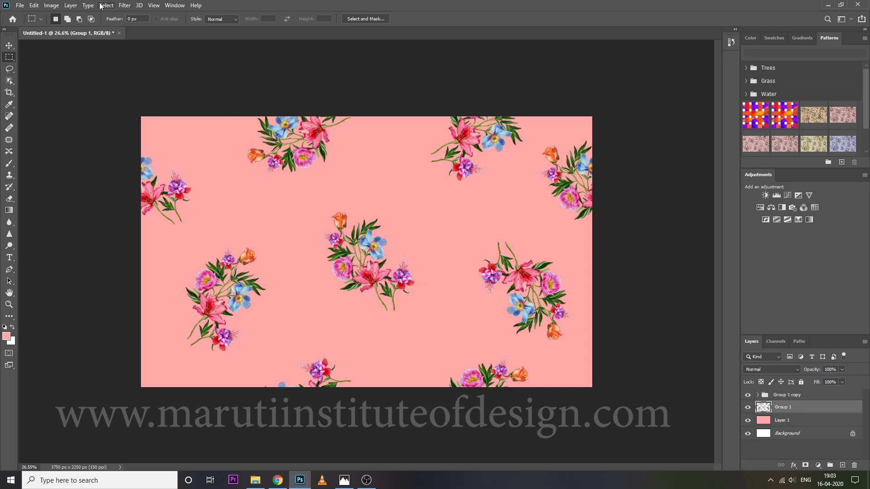
pyautogui.click(125, 6)
pyautogui.moveTo(136, 184)
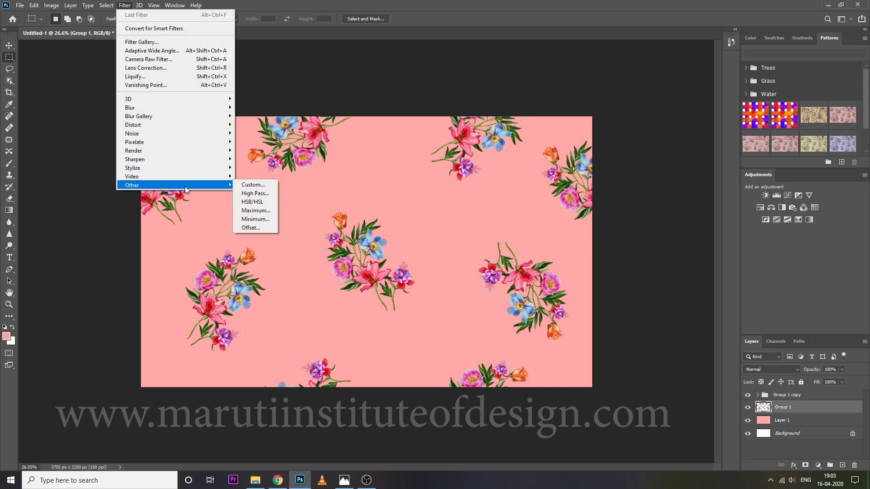
pyautogui.click(262, 227)
pyautogui.moveTo(376, 267); pyautogui.dragTo(330, 289)
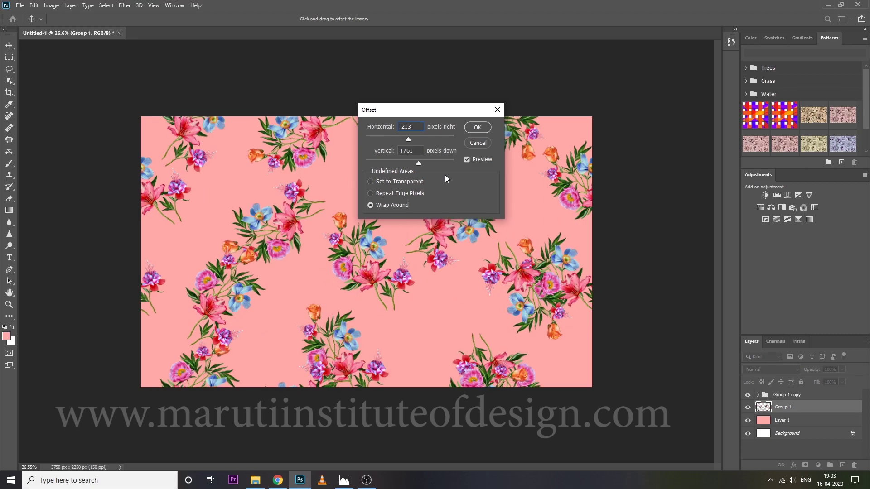
pyautogui.press('Return')
# - Set the offset flower layer to Luminosity at 20% opacity and fill its flower shapes with solid white
pyautogui.click(770, 369)
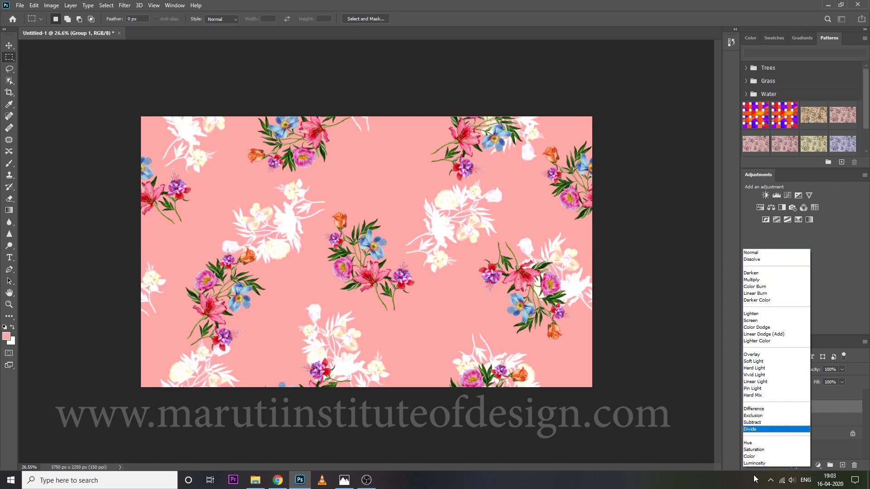
pyautogui.click(759, 463)
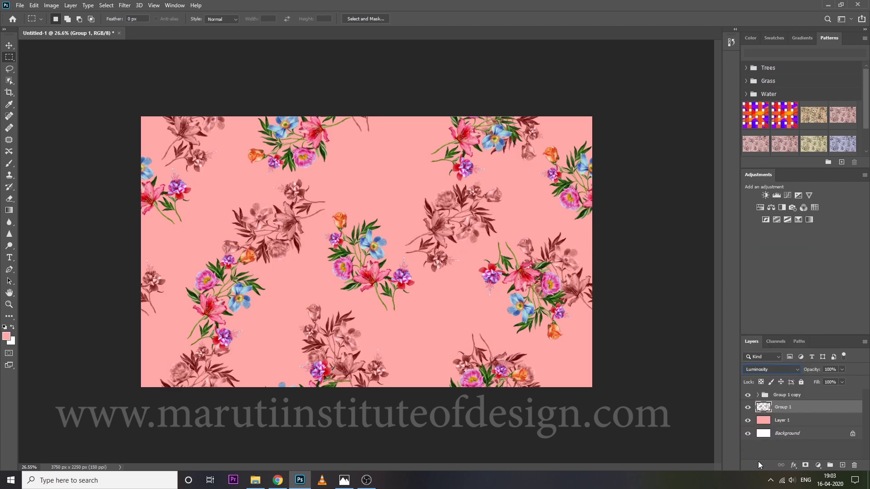
pyautogui.moveTo(810, 369); pyautogui.dragTo(772, 372)
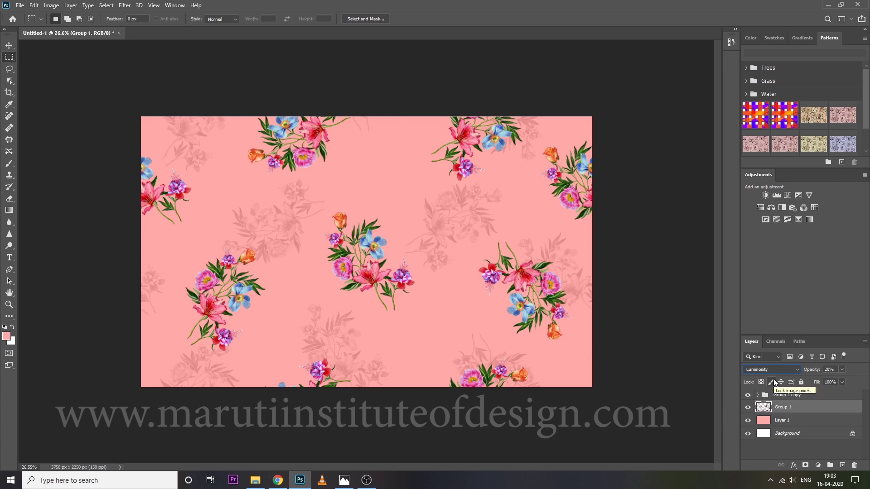
pyautogui.keyDown('ctrl'); pyautogui.click(763, 404); pyautogui.keyUp('ctrl')
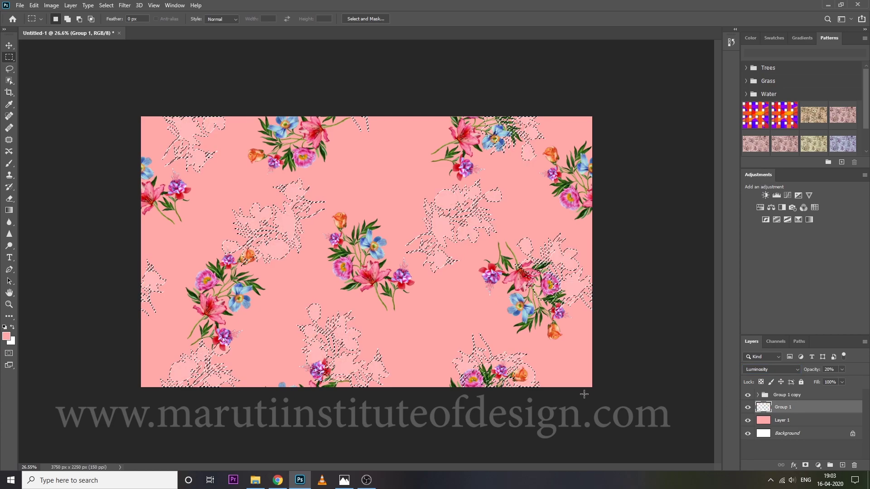
pyautogui.hotkey('ctrl', 'd')
# - Examine the design at several zoom levels, comparing it with the pale silhouette layer hidden and shown
pyautogui.scroll(-2, 436, 244)
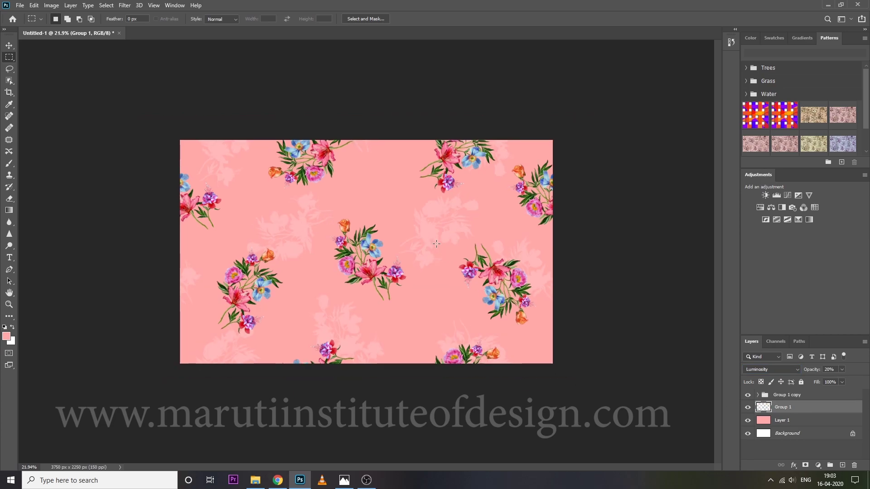
pyautogui.scroll(-2, 503, 262)
pyautogui.scroll(6, 366, 259)
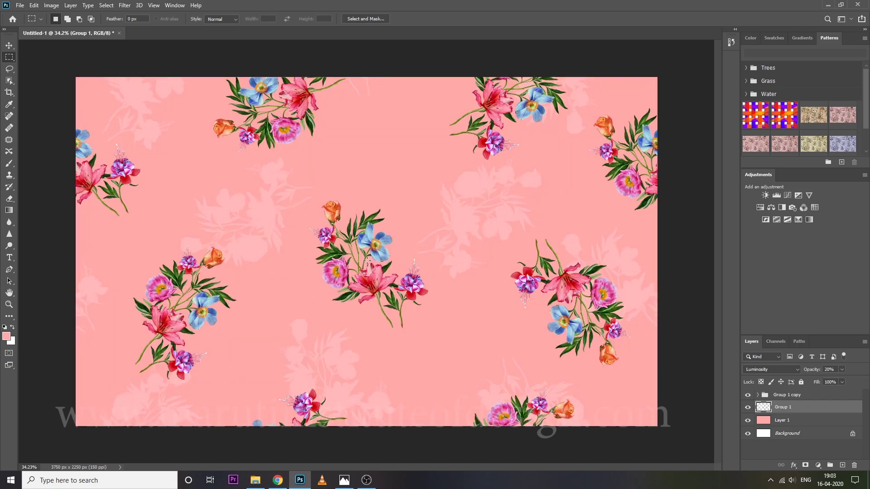
pyautogui.scroll(-6, 366, 258)
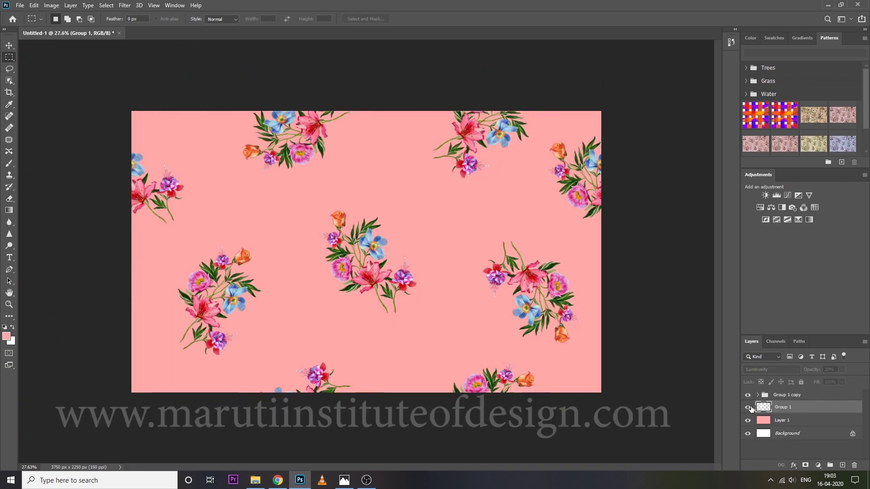
pyautogui.scroll(3, 399, 226)
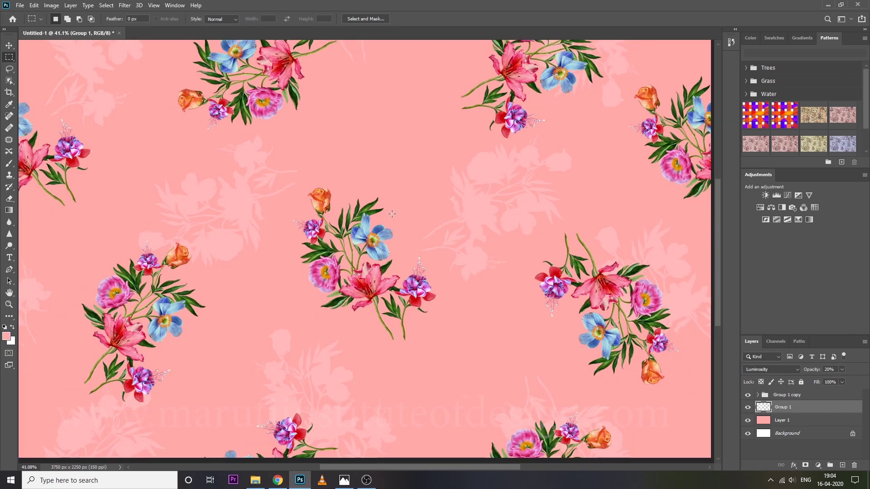
pyautogui.scroll(-3, 390, 216)
pyautogui.scroll(-2, 390, 216)
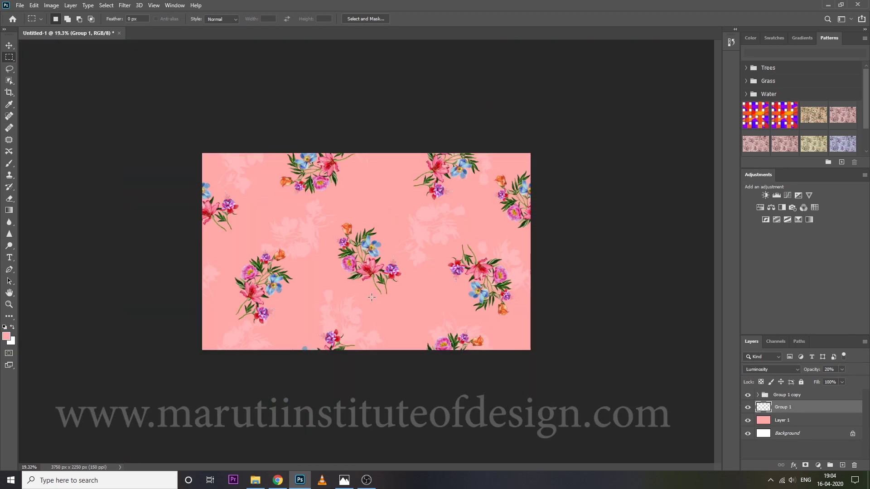
# - Adjust the pink background layer's Hue/Saturation to hue -7, saturation -1 and lightness -2
pyautogui.click(789, 421)
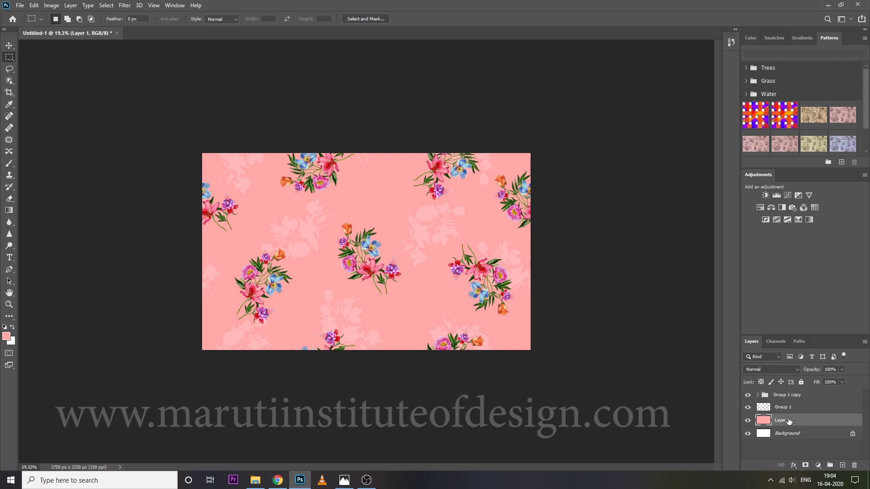
pyautogui.hotkey('ctrl', 'u')
pyautogui.moveTo(632, 145); pyautogui.dragTo(608, 154)
pyautogui.click(622, 166)
pyautogui.moveTo(608, 143); pyautogui.dragTo(625, 190)
pyautogui.click(615, 167)
pyautogui.click(626, 189)
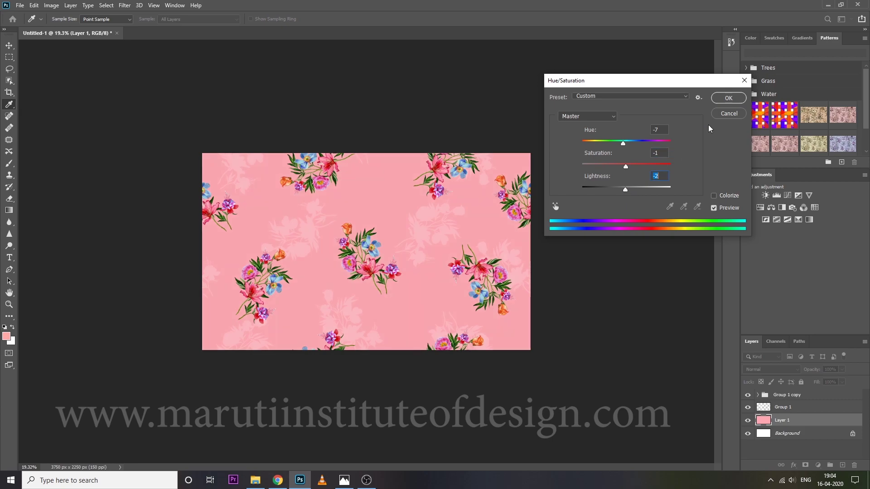
pyautogui.click(728, 98)
# - Define the whole floral canvas as a new pattern, keeping the suggested name
pyautogui.scroll(5, 369, 243)
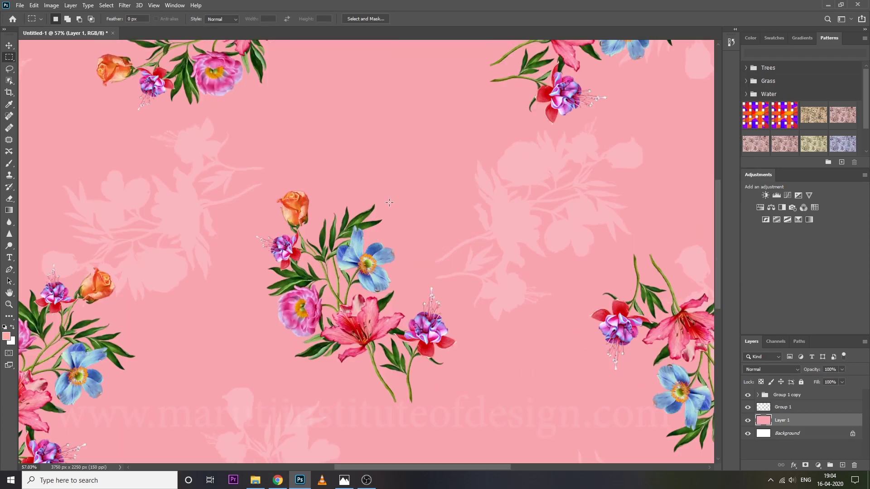
pyautogui.scroll(-4, 364, 209)
pyautogui.hotkey('alt', 'e')
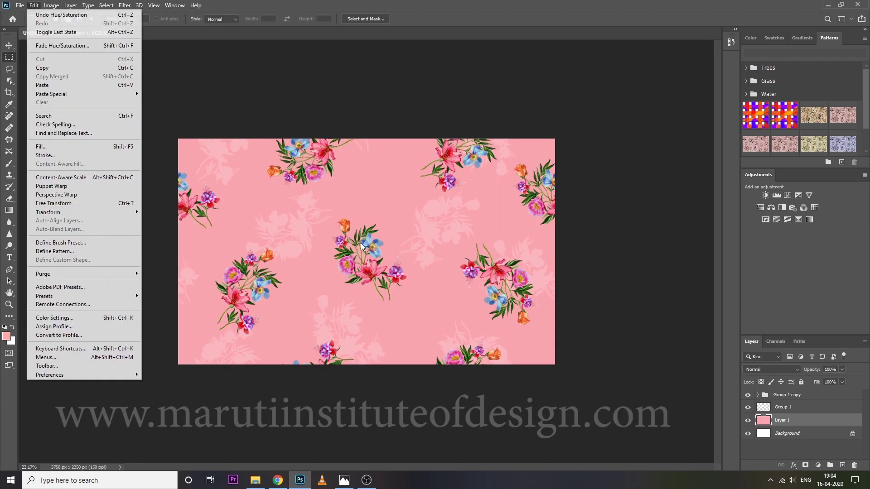
pyautogui.press('d')
pyautogui.click(475, 160)
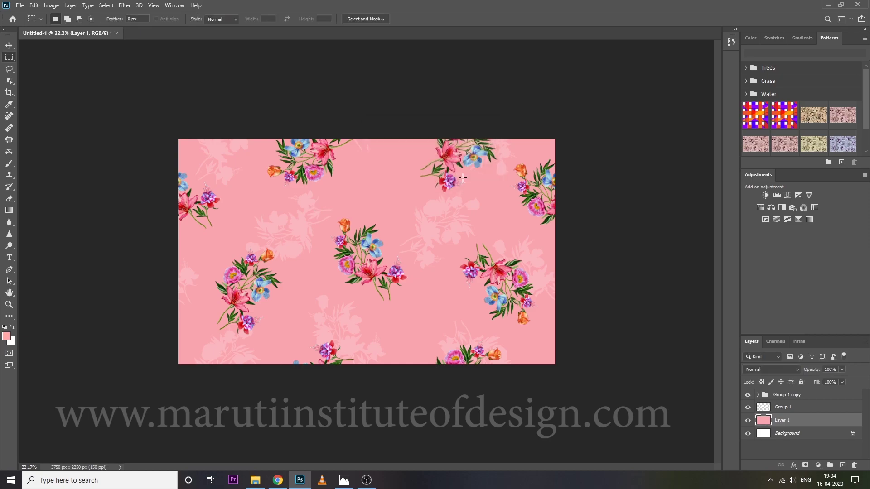
pyautogui.hotkey('alt', 'e')
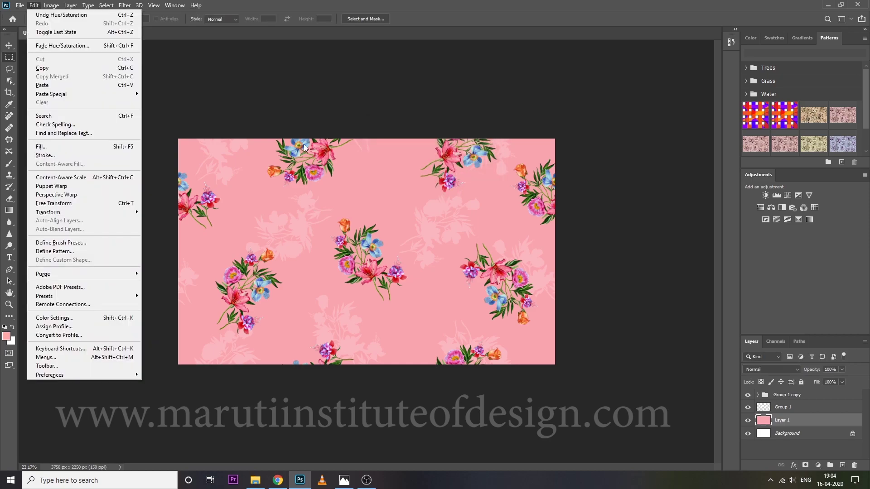
pyautogui.click(84, 250)
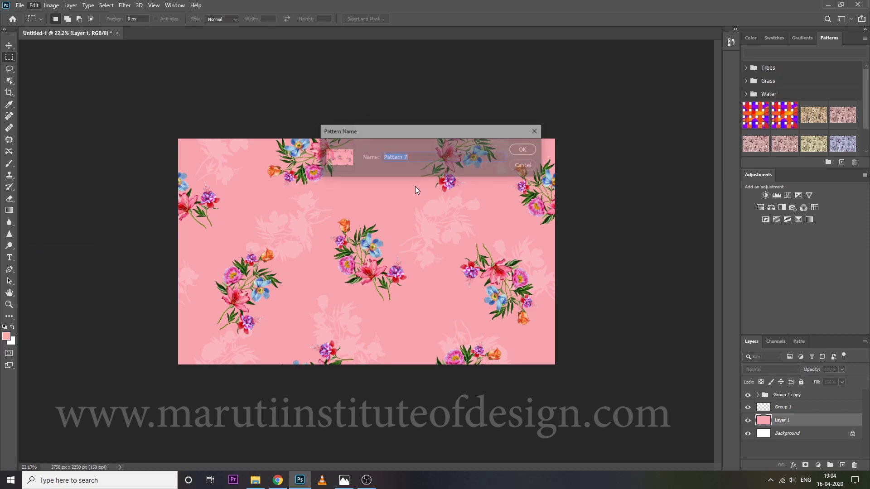
pyautogui.click(525, 149)
# - Create a new document 50 by 50 inches at 150 pixels per inch
pyautogui.hotkey('ctrl', 'n')
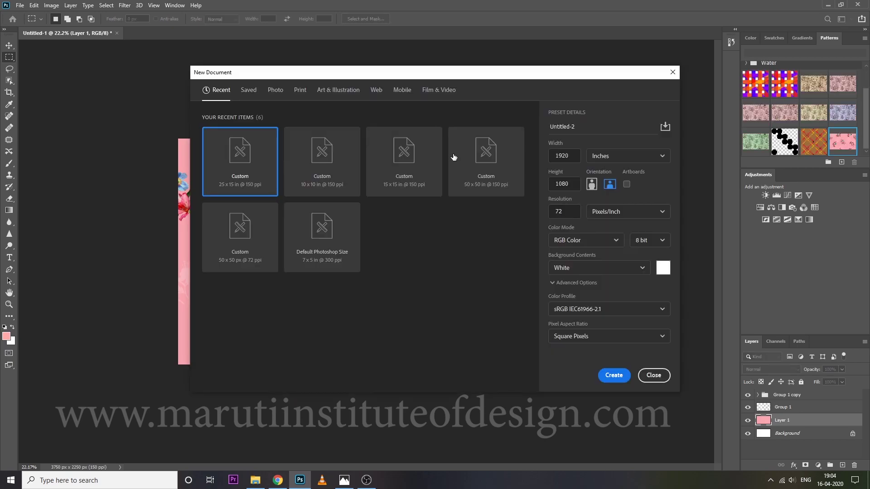
pyautogui.write('50')
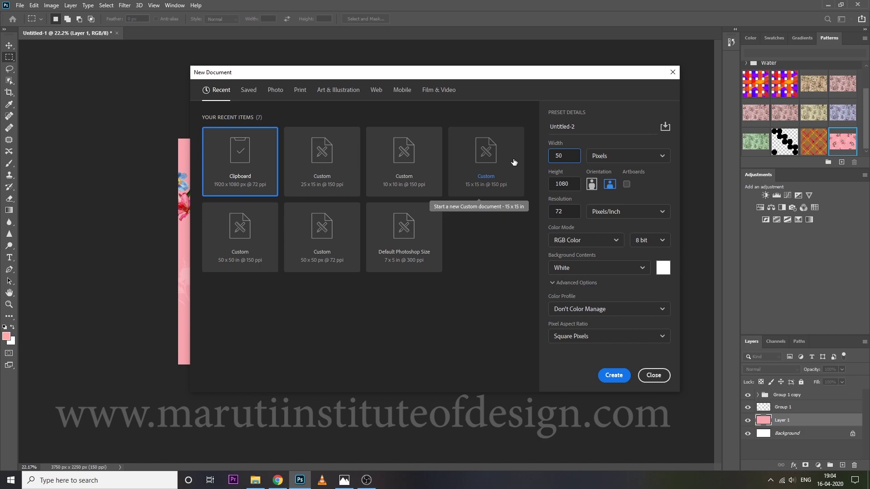
pyautogui.press('Tab')
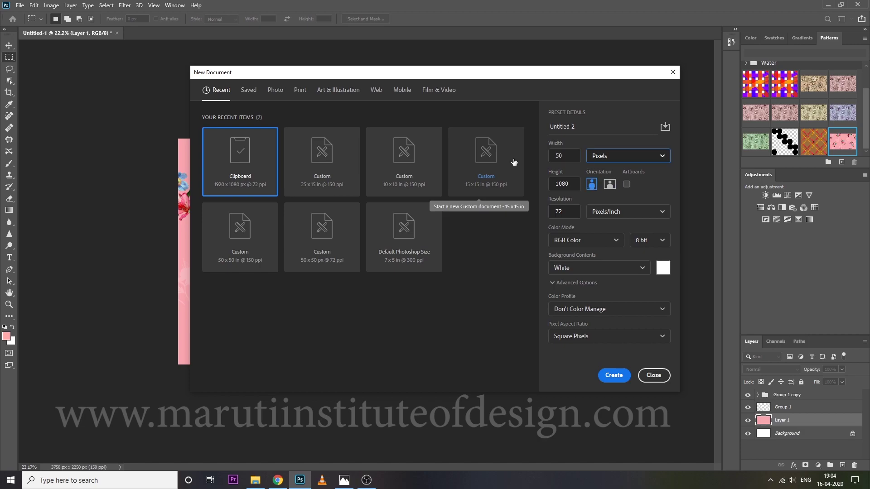
pyautogui.click(636, 159)
pyautogui.click(633, 189)
pyautogui.hotkey('shift', 'Tab')
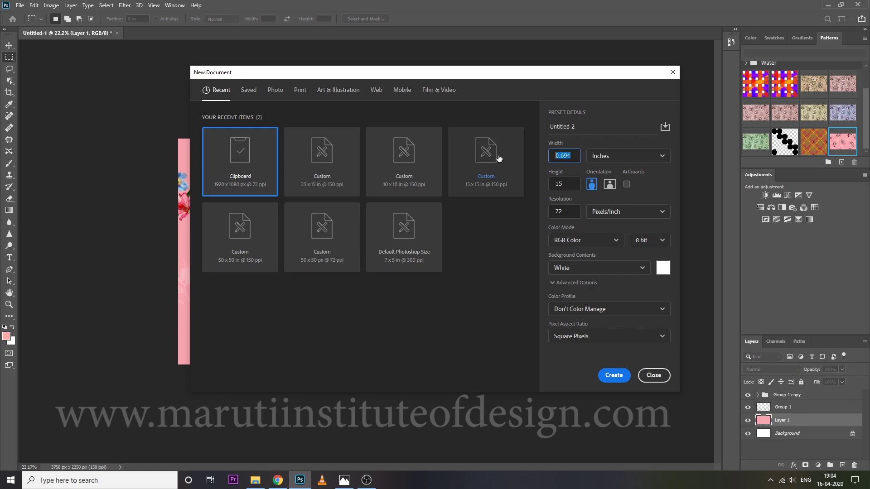
pyautogui.write('50')
pyautogui.press('Tab')
pyautogui.press('Tab')
pyautogui.write('50')
pyautogui.press('Tab')
pyautogui.write('150')
pyautogui.press('Return')
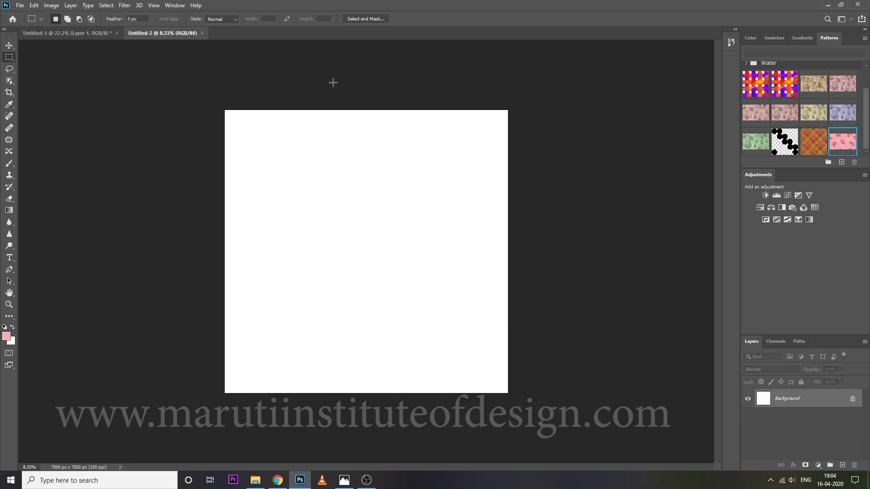
# - Fill the blank background with the newly defined pink floral pattern in Normal mode at 100% opacity
pyautogui.hotkey('shift', 'F5')
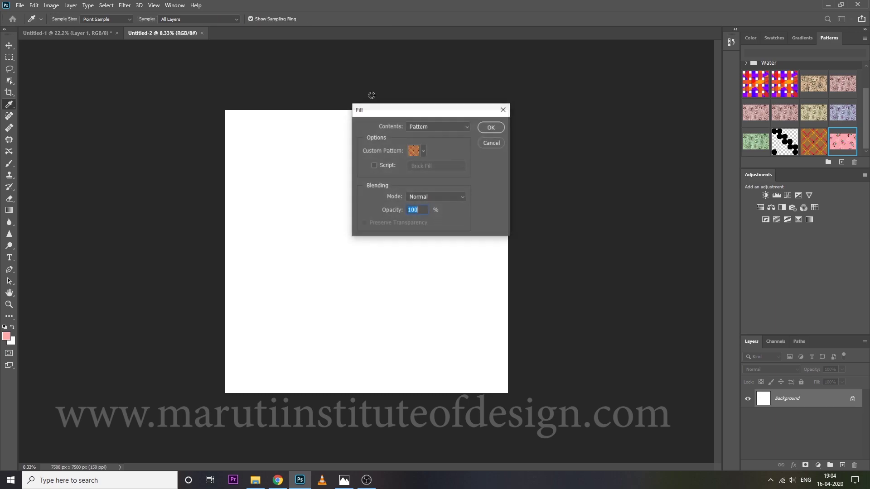
pyautogui.click(423, 150)
pyautogui.click(442, 214)
pyautogui.click(493, 135)
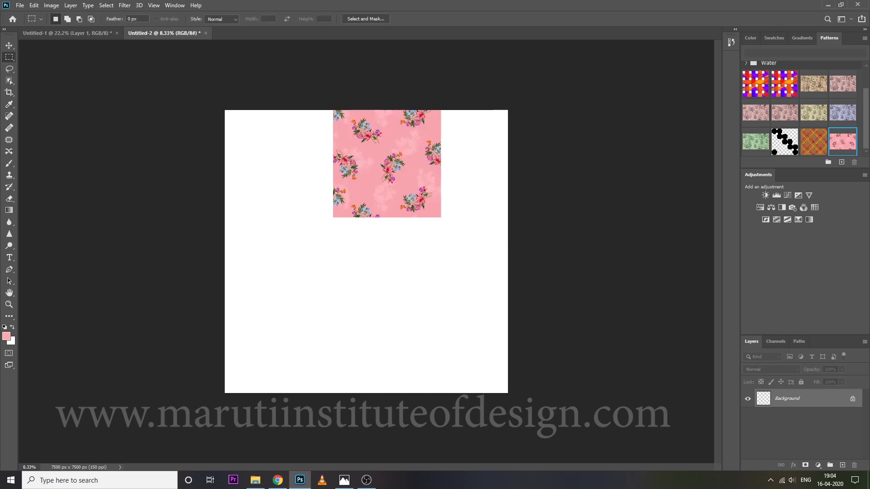
# - Examine the filled canvas up close to check that the floral pattern repeats without seams
pyautogui.scroll(2, 397, 225)
pyautogui.scroll(3, 397, 225)
pyautogui.rightClick(330, 227)
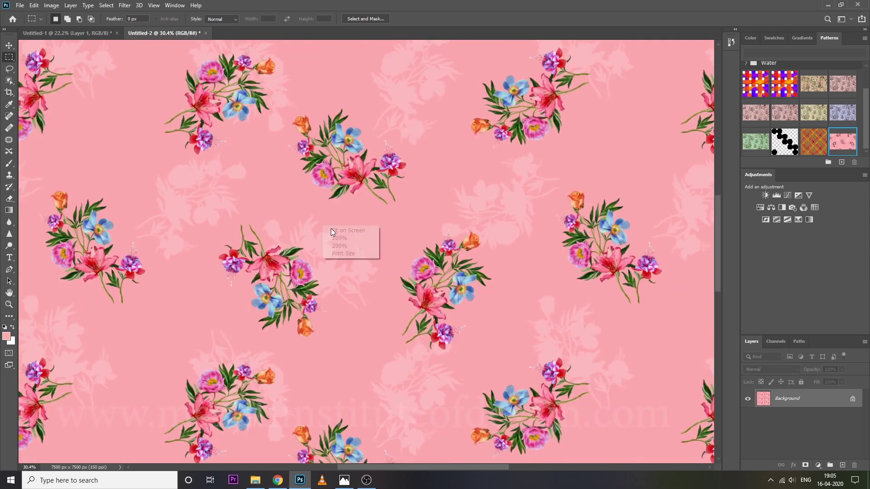
pyautogui.click(365, 268)
pyautogui.moveTo(366, 269); pyautogui.dragTo(344, 225)
pyautogui.scroll(-3, 258, 127)
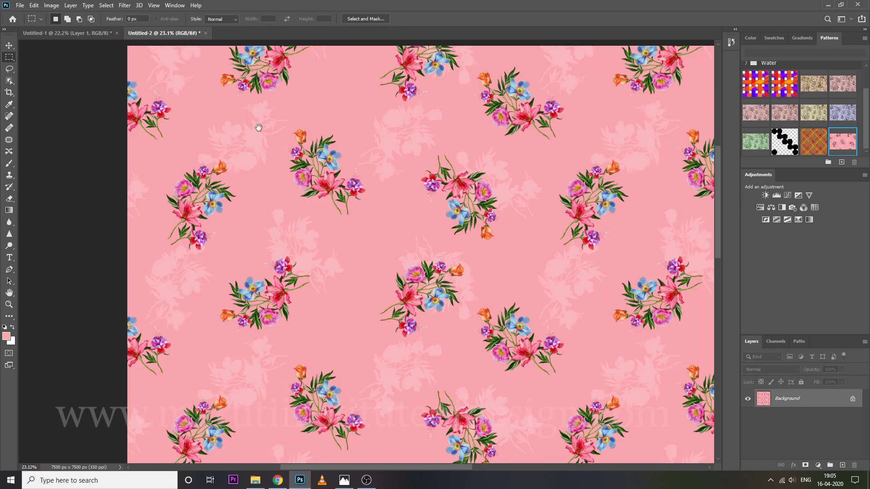
# - Start saving the original floral tile document on the computer, choosing the digi > tif folder on New Volume (F:) as the destination
pyautogui.click(84, 33)
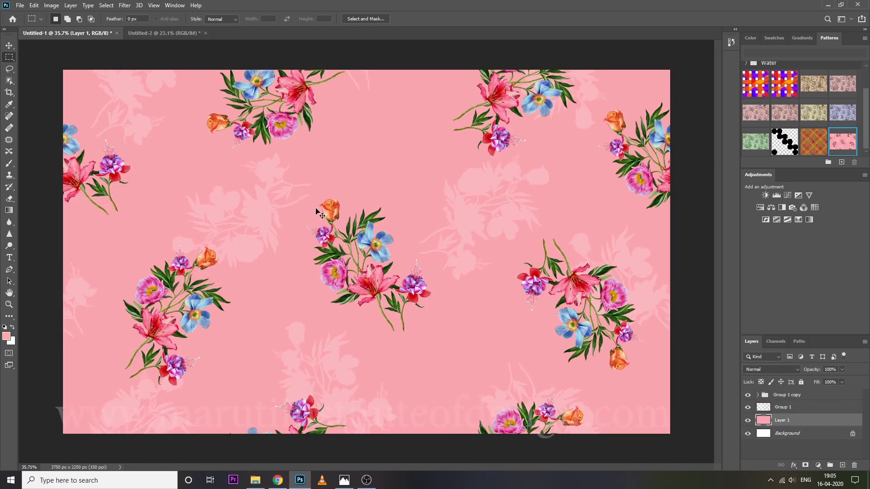
pyautogui.hotkey('ctrl', 's')
pyautogui.click(321, 316)
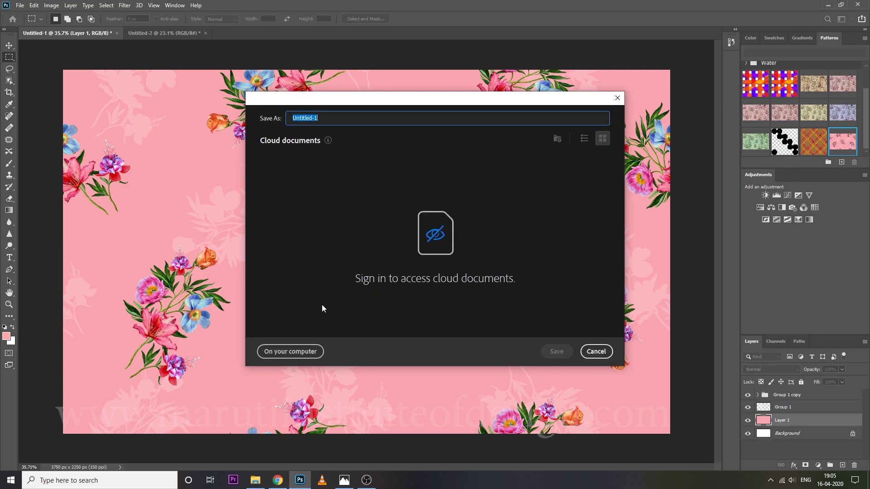
pyautogui.click(300, 354)
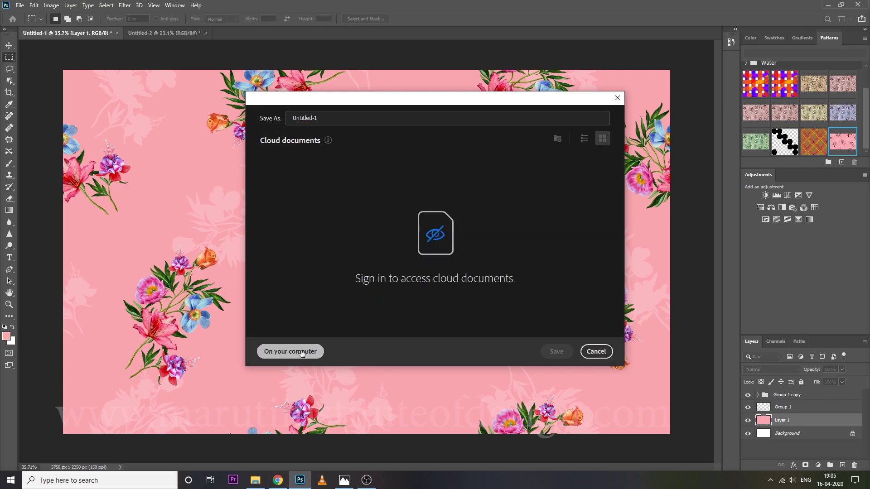
pyautogui.click(302, 353)
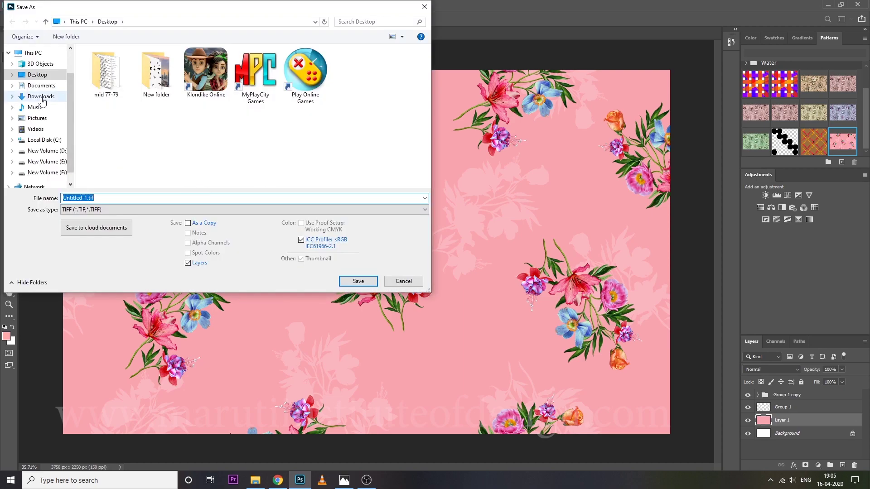
pyautogui.click(59, 164)
pyautogui.click(62, 171)
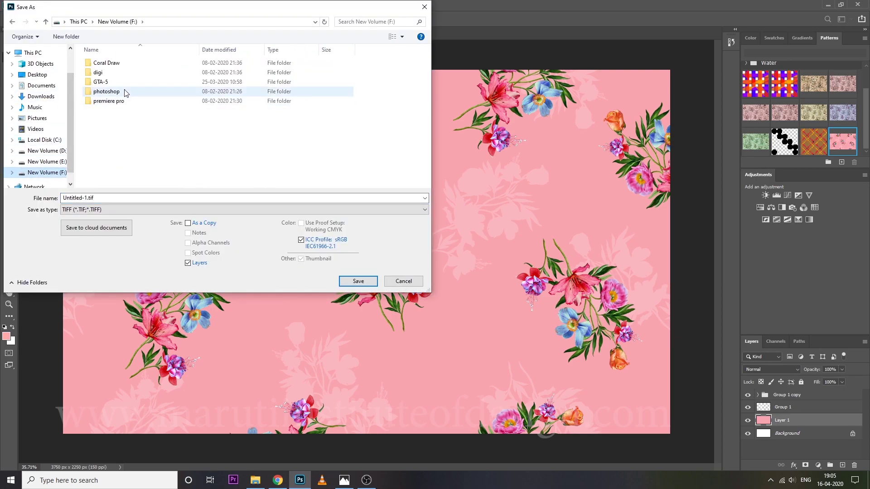
pyautogui.click(117, 76)
pyautogui.doubleClick(117, 76)
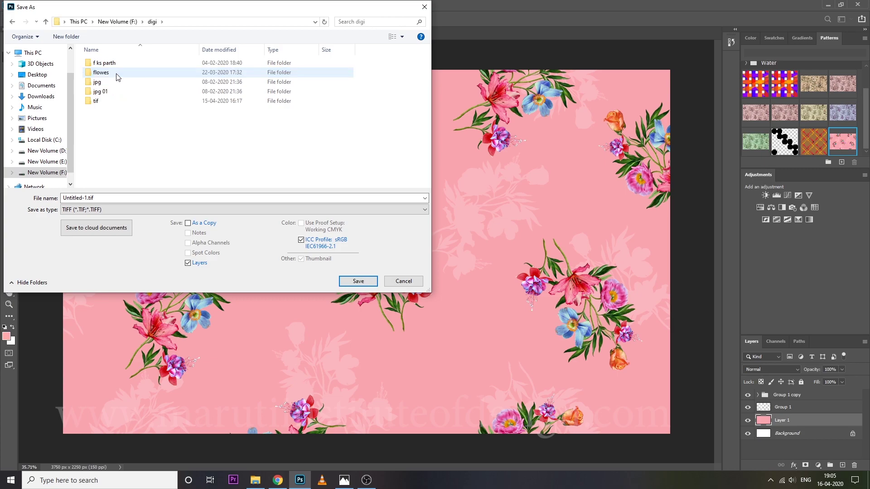
pyautogui.doubleClick(112, 101)
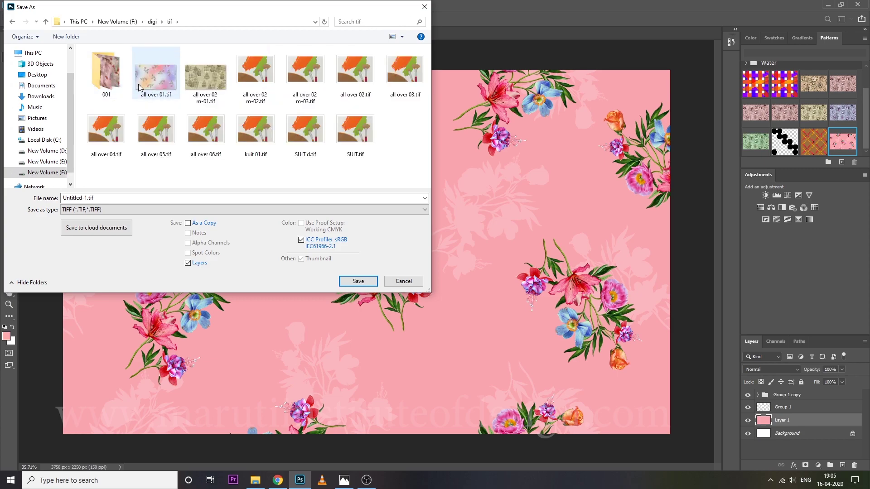
# - Save the tile as "all over 07.tif" in TIFF format with layers included and no image compression
pyautogui.doubleClick(209, 136)
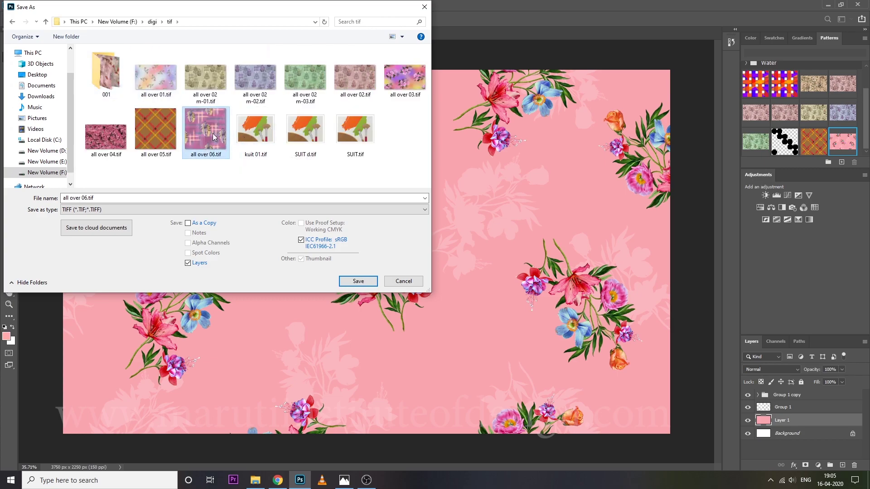
pyautogui.click(488, 241)
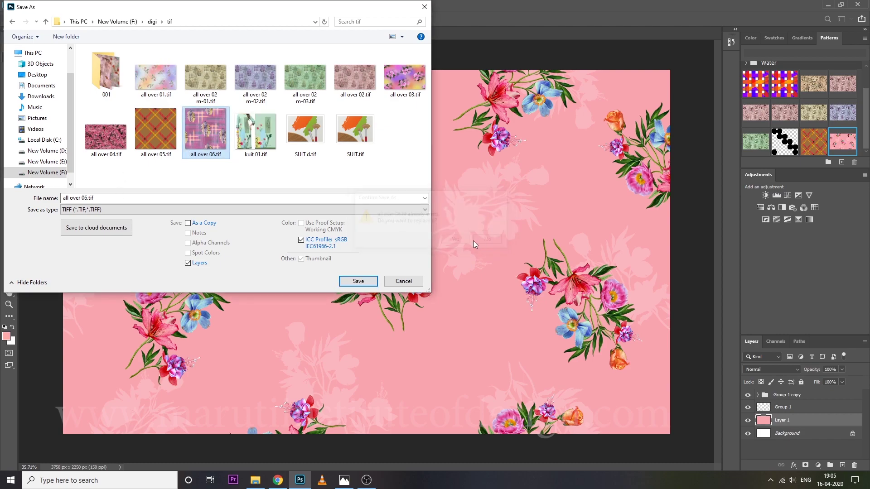
pyautogui.click(91, 199)
pyautogui.click(87, 198)
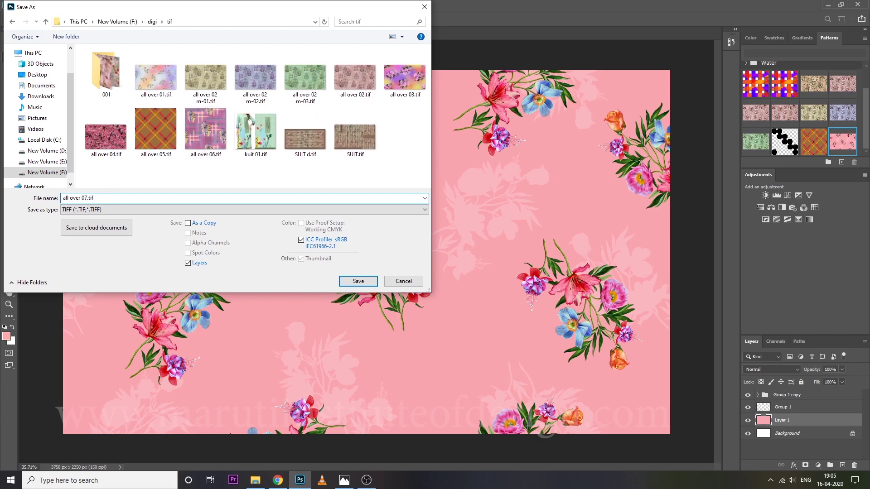
pyautogui.click(358, 282)
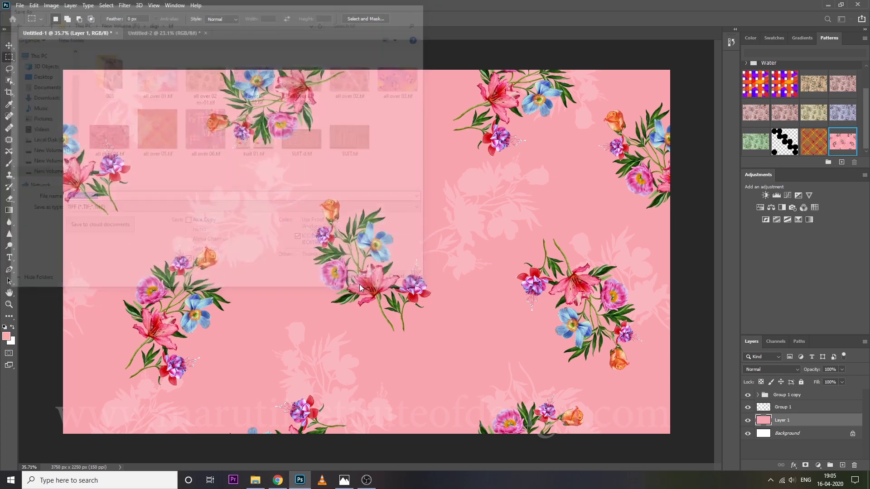
pyautogui.click(538, 123)
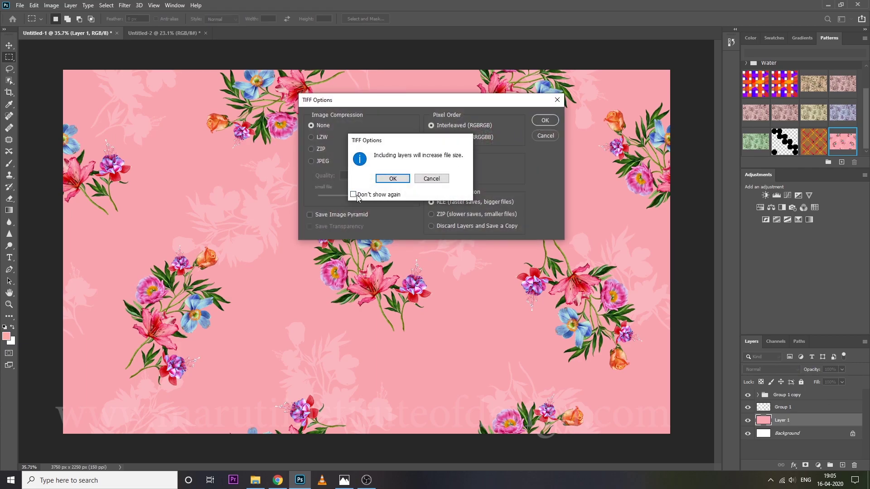
pyautogui.click(384, 180)
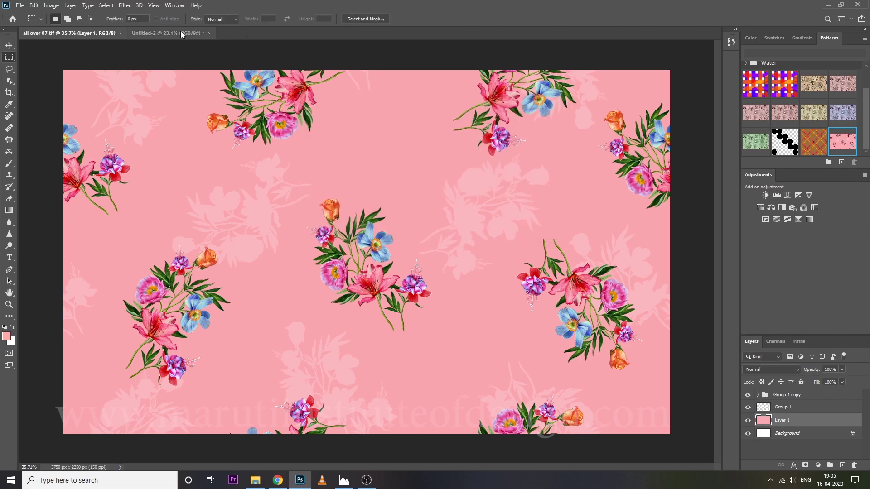
# - Review the pattern-filled test canvas, and view the saved floral tile in full-screen mode without the interface
pyautogui.click(181, 31)
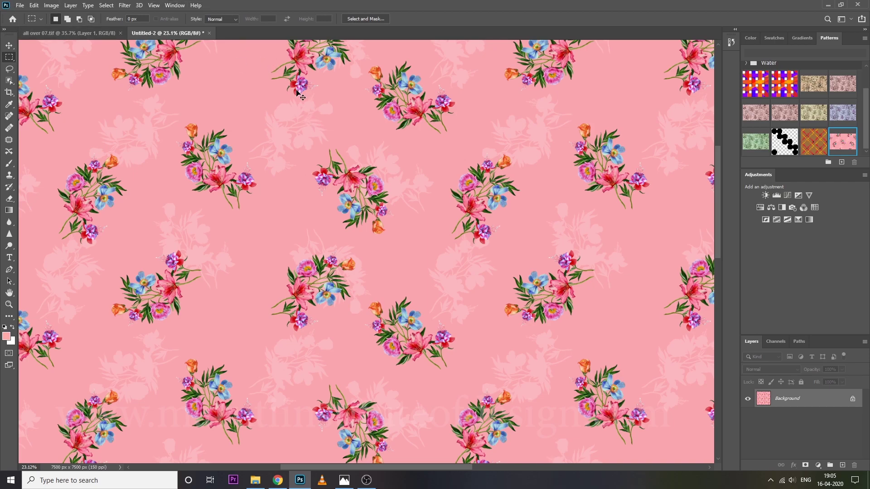
pyautogui.hotkey('ctrl', 'Tab')
pyautogui.press('f')
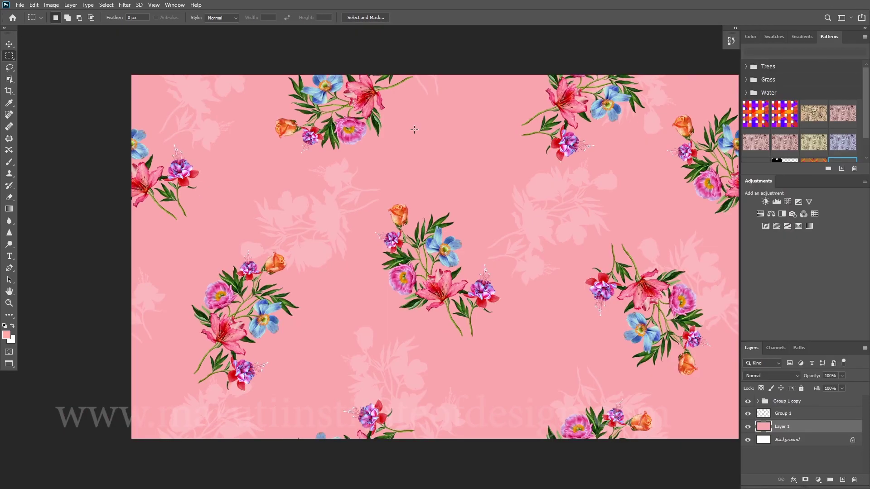
pyautogui.press('f')
pyautogui.scroll(2, 512, 180)
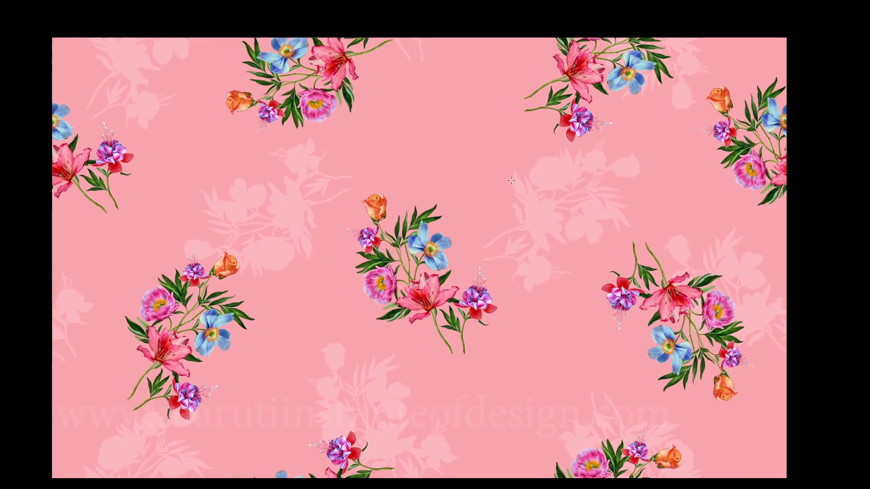